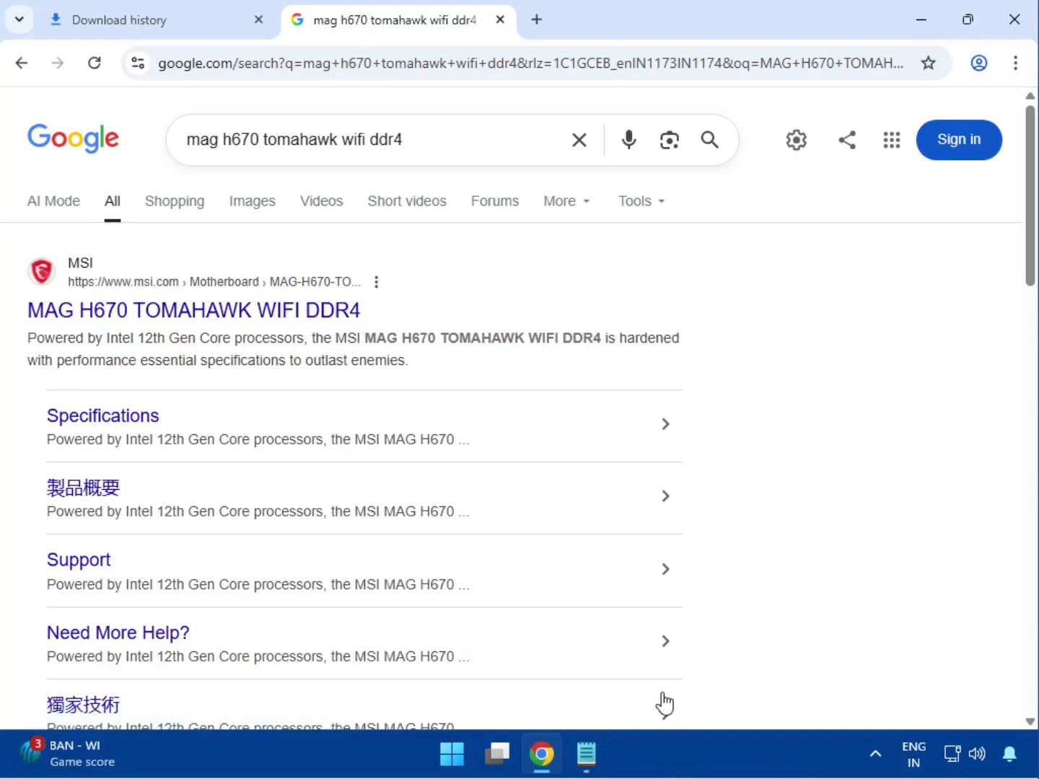
- Open MSI's MAG H670 TOMAHAWK WIFI DDR4 product page from the search results and go to its support section
click(144, 314)
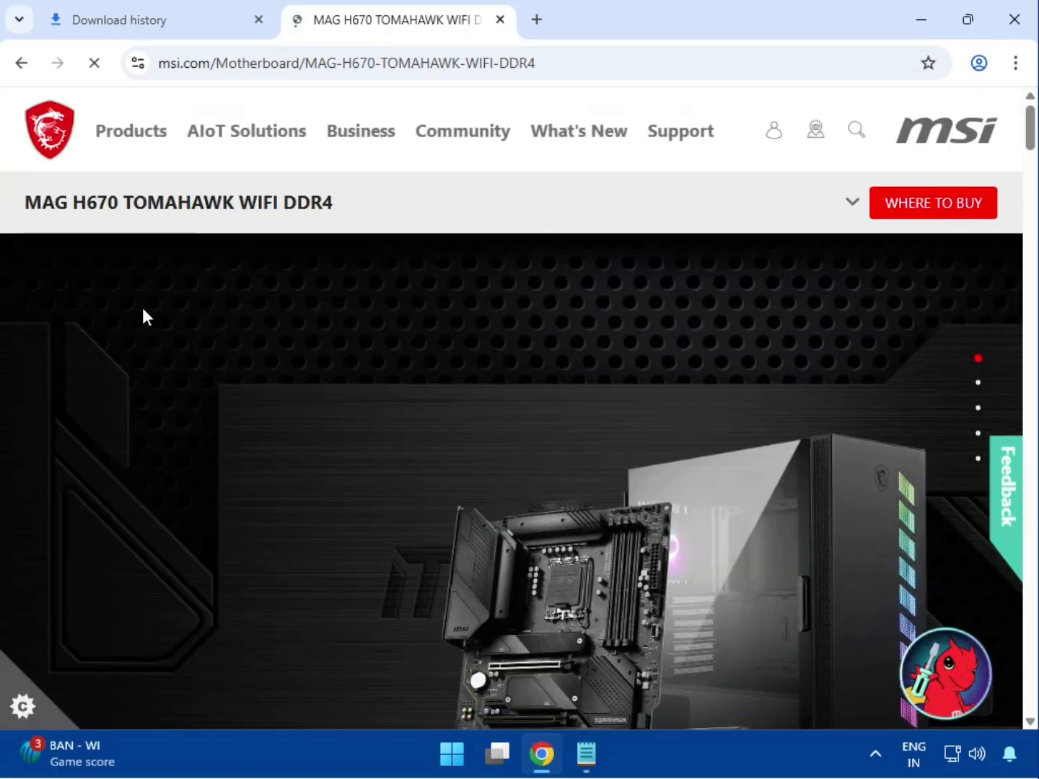
click(853, 207)
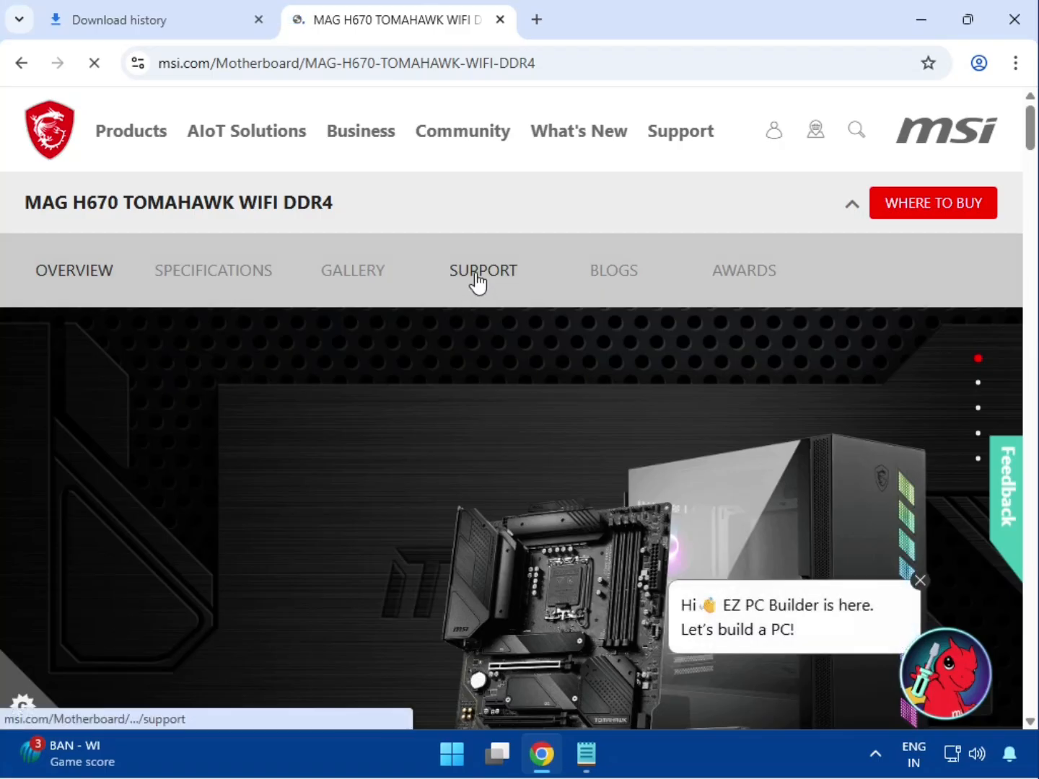
click(476, 280)
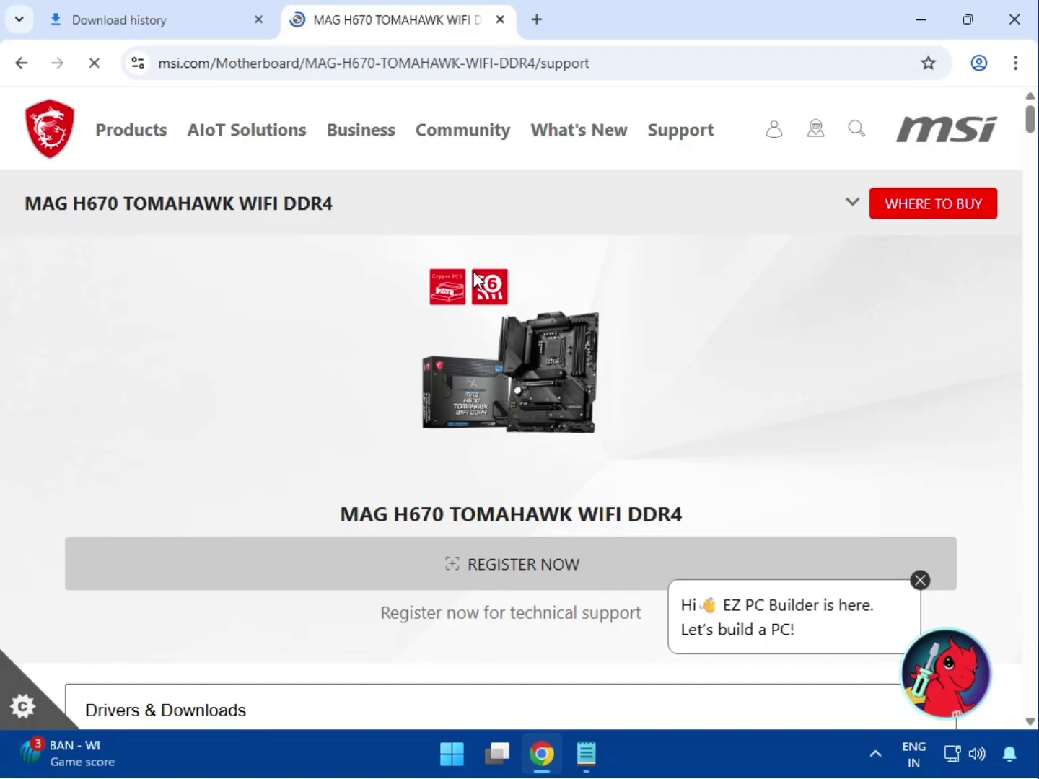
- Under Drivers & Downloads, list the motherboard's Driver downloads with Win11 64 as the operating system
scroll(681, 431, down, 4)
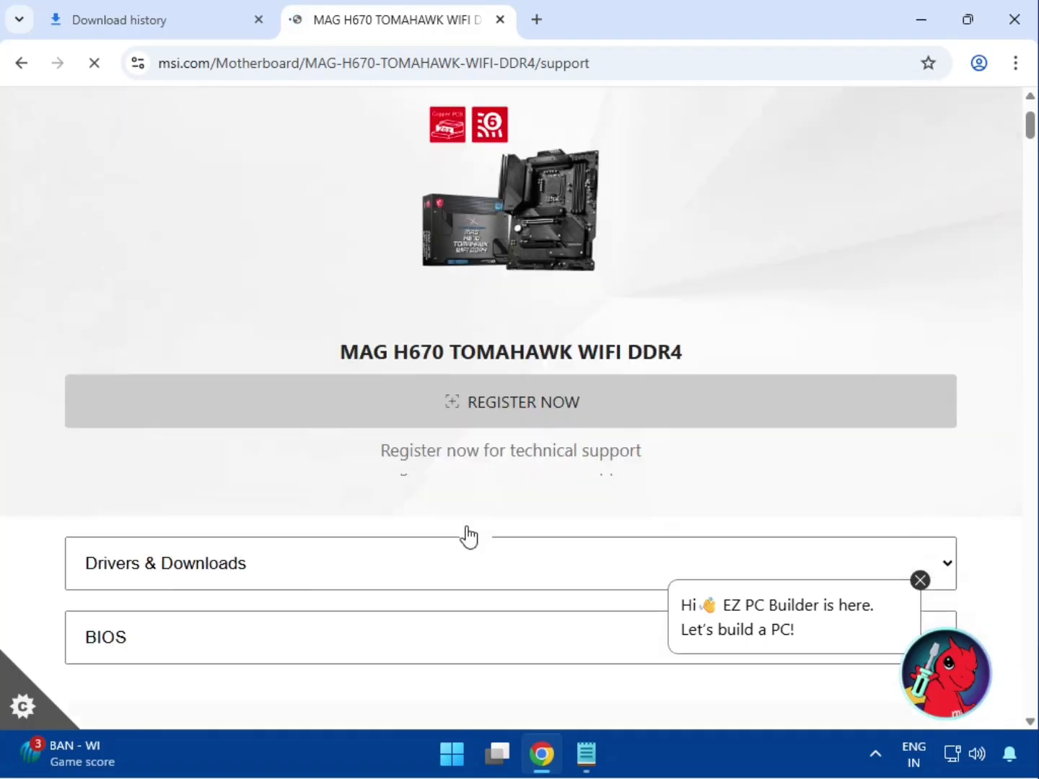
click(250, 427)
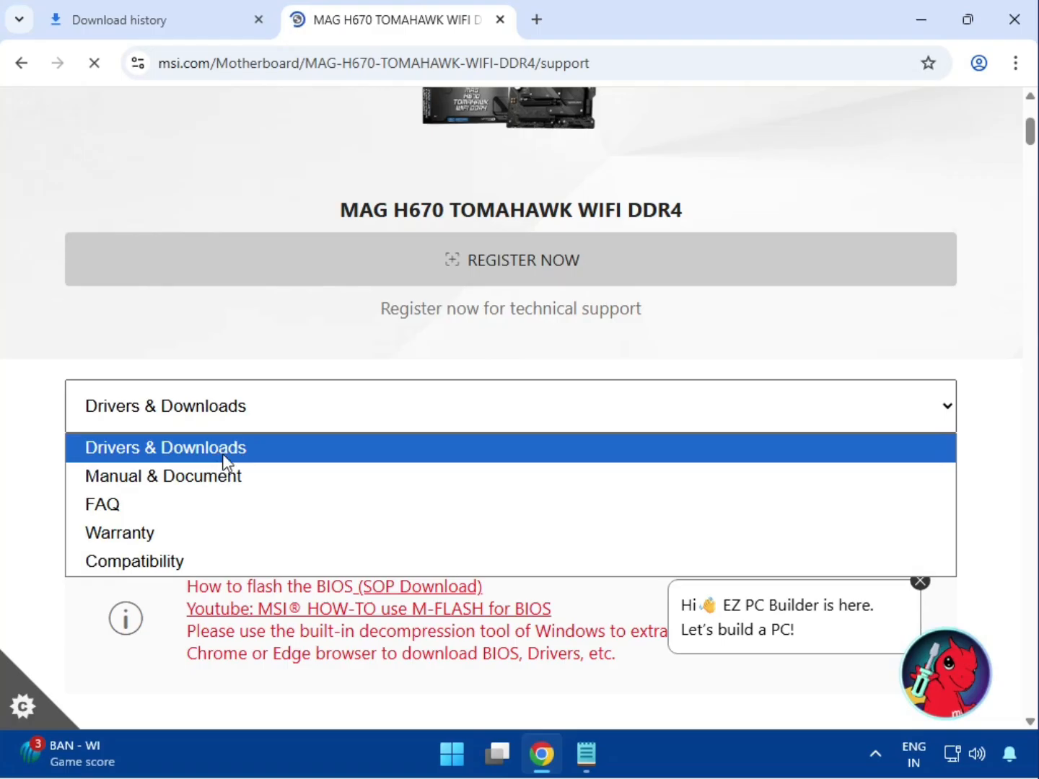
click(224, 456)
scroll(222, 463, down, 1)
click(185, 372)
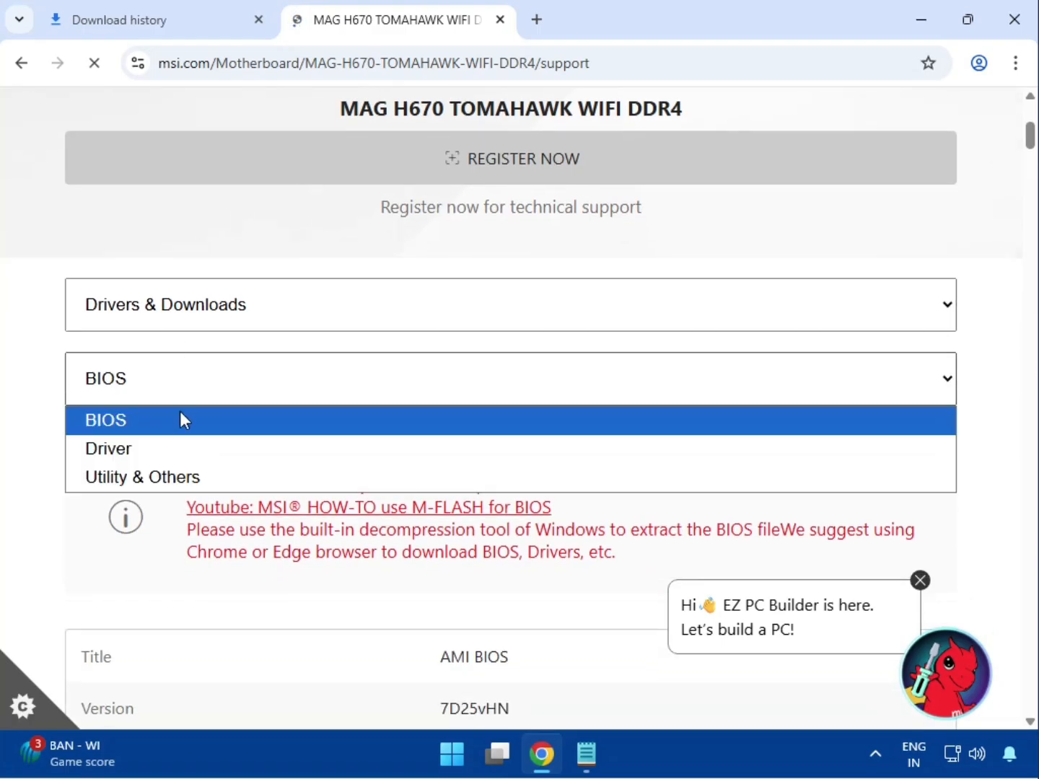
click(176, 451)
scroll(476, 508, down, 2)
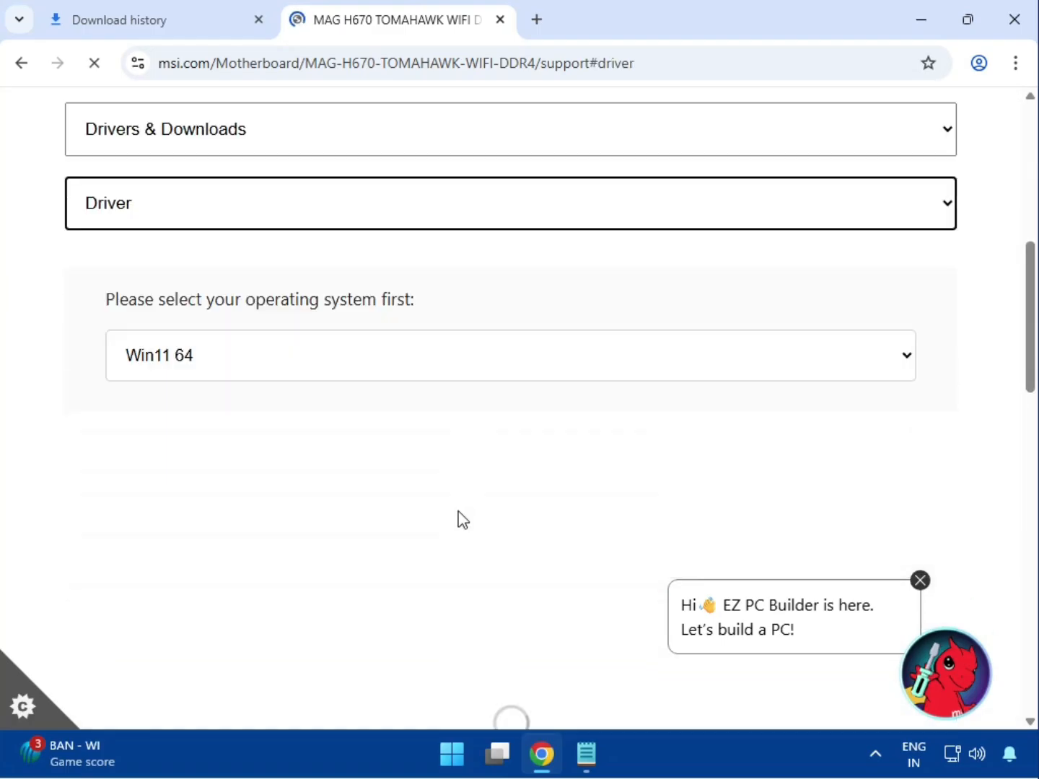
click(247, 335)
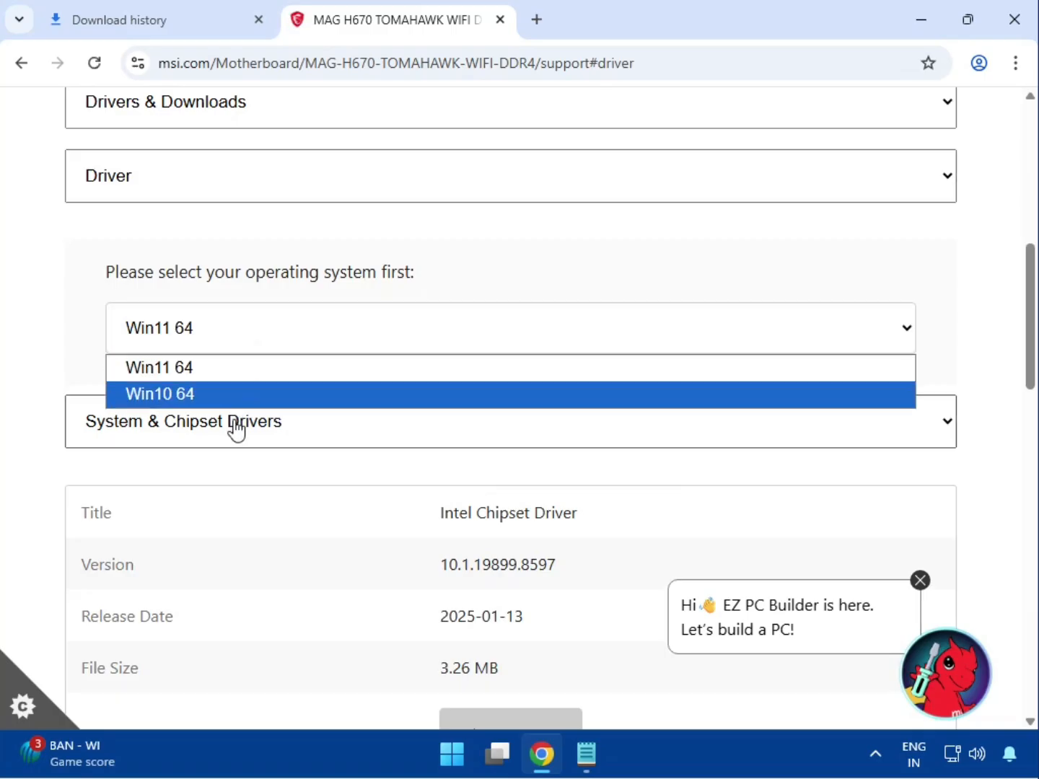
click(221, 370)
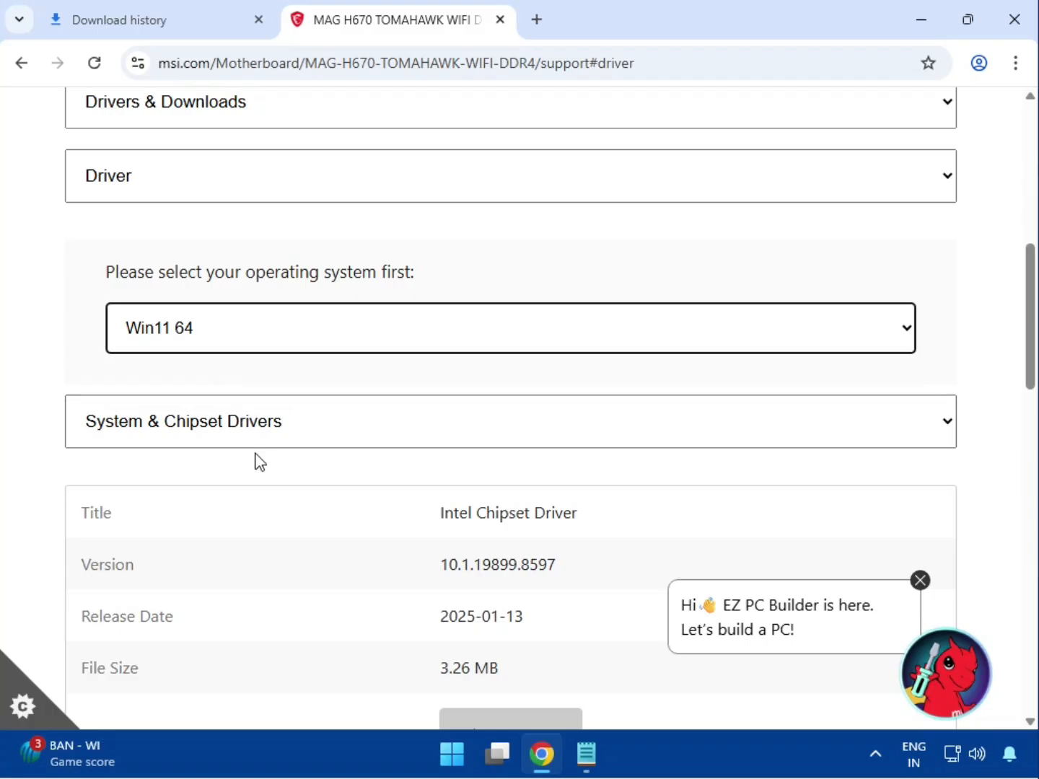
- Choose the System & Chipset Drivers category and download the Intel Chipset Driver
scroll(256, 462, down, 1)
click(197, 333)
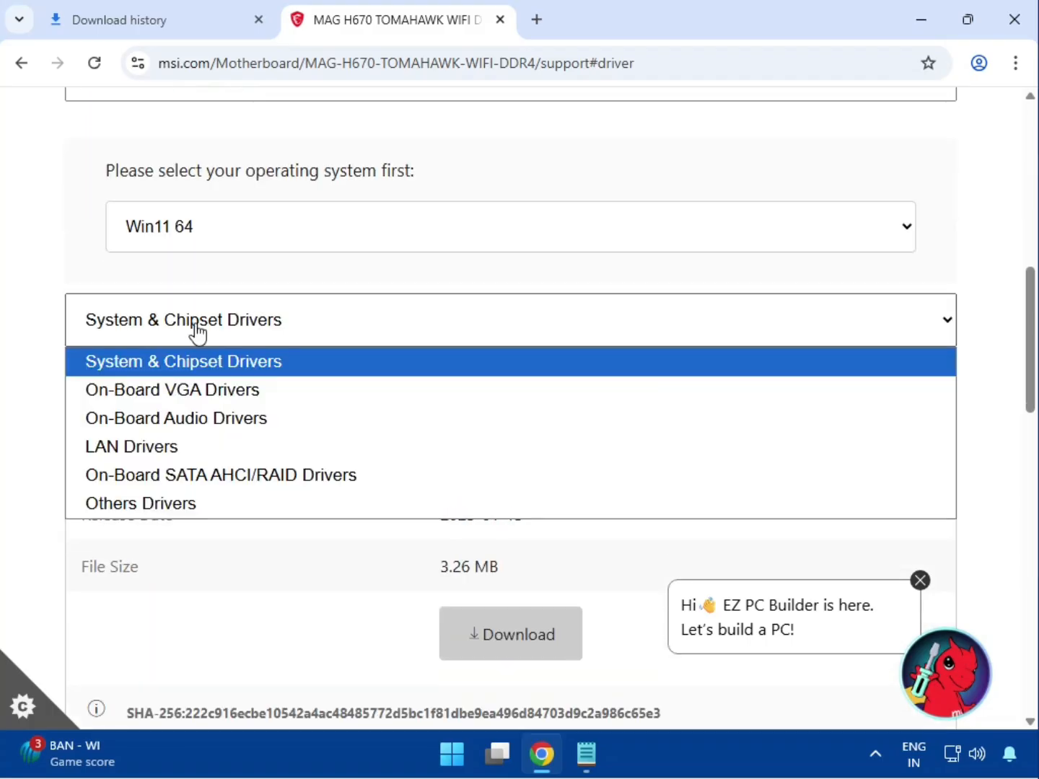
click(214, 359)
drag(438, 411, 603, 417)
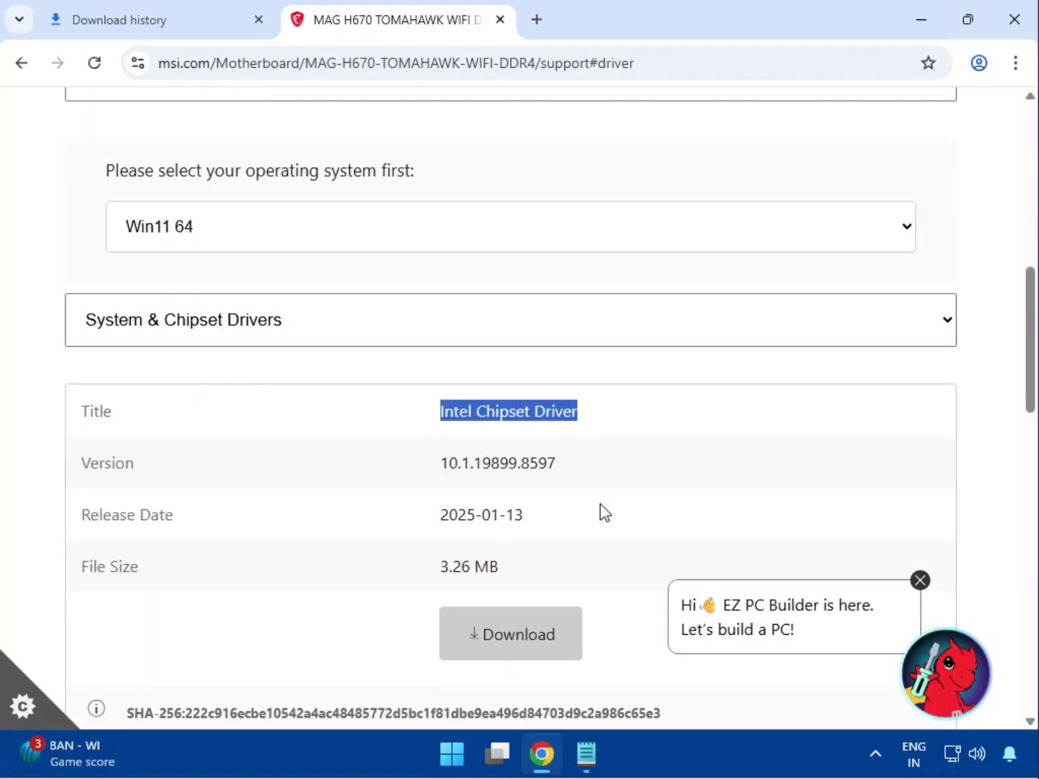
scroll(605, 513, down, 3)
click(484, 422)
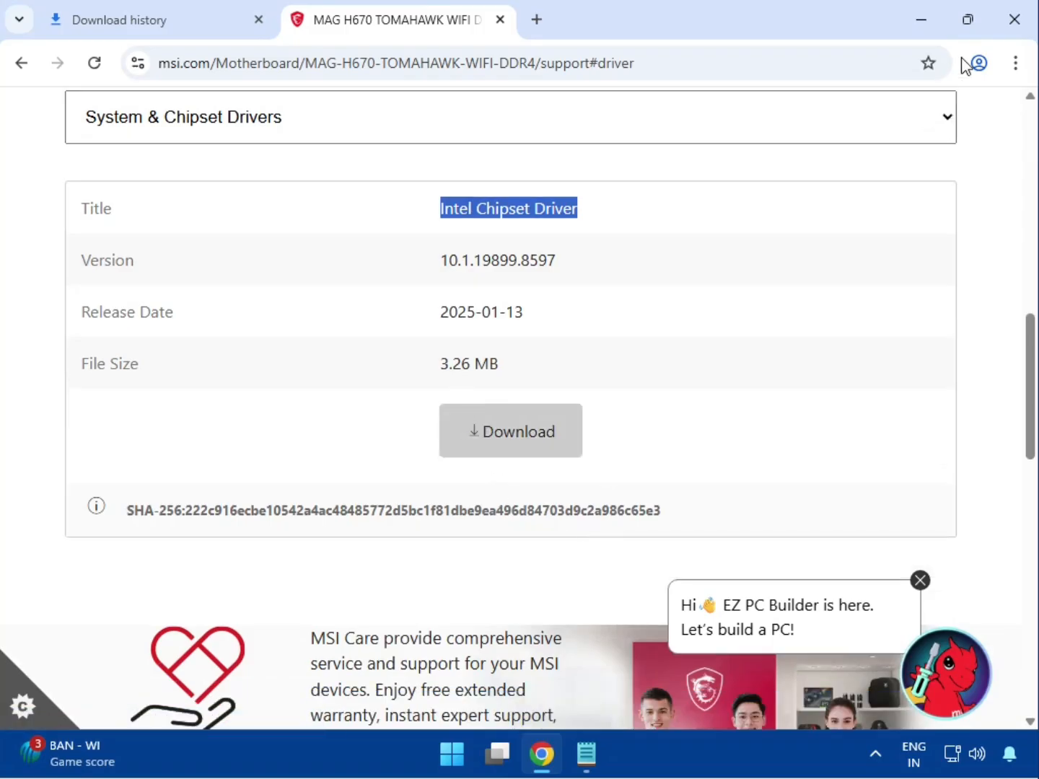
- Switch to the On-Board VGA Drivers category and download the Intel SVGA Drivers
click(178, 137)
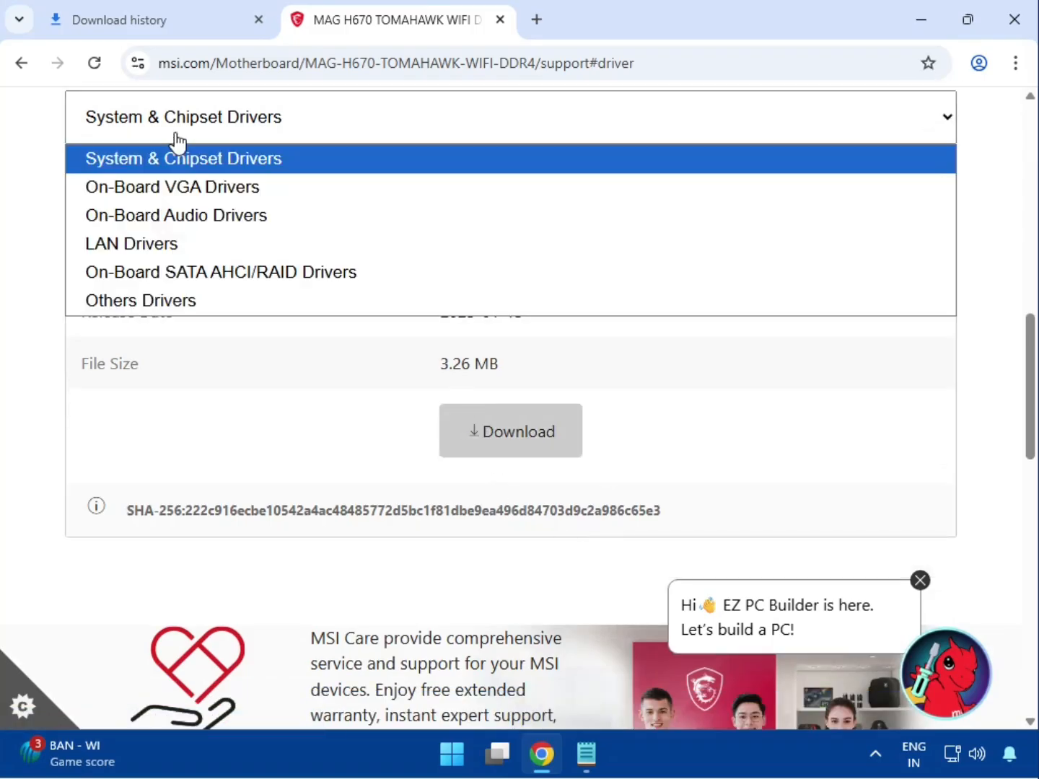
click(171, 189)
drag(453, 214, 575, 213)
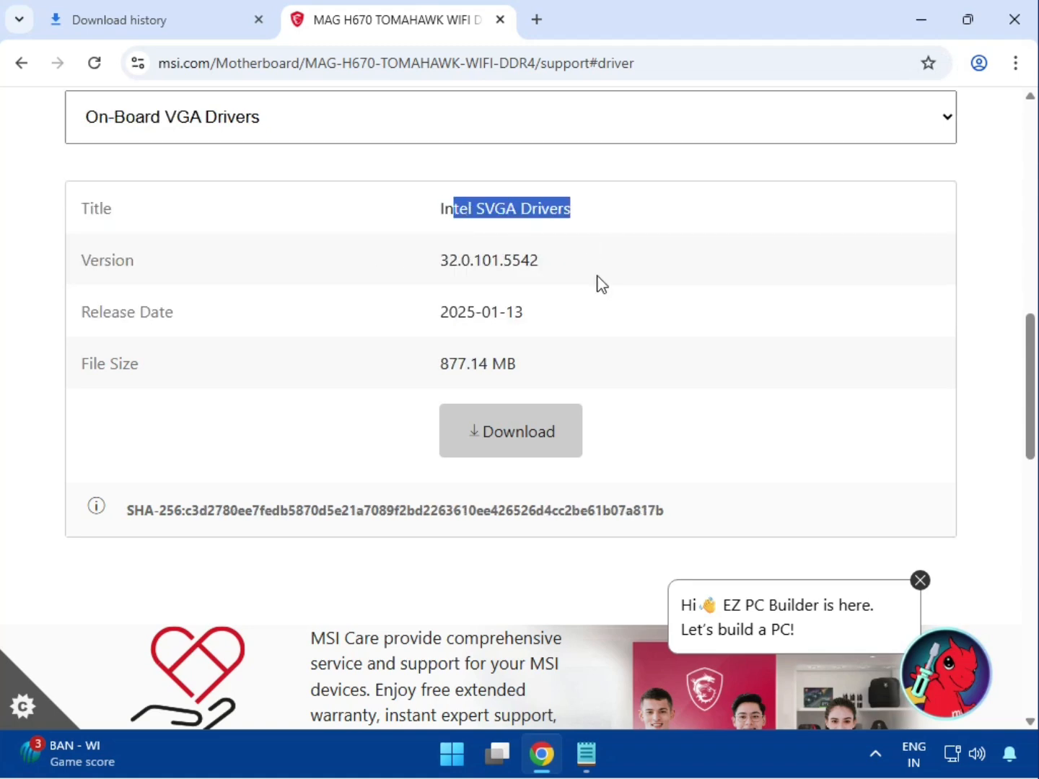
click(540, 438)
- Switch to the On-Board Audio Drivers category and download the Realtek HD Universal Driver
click(169, 128)
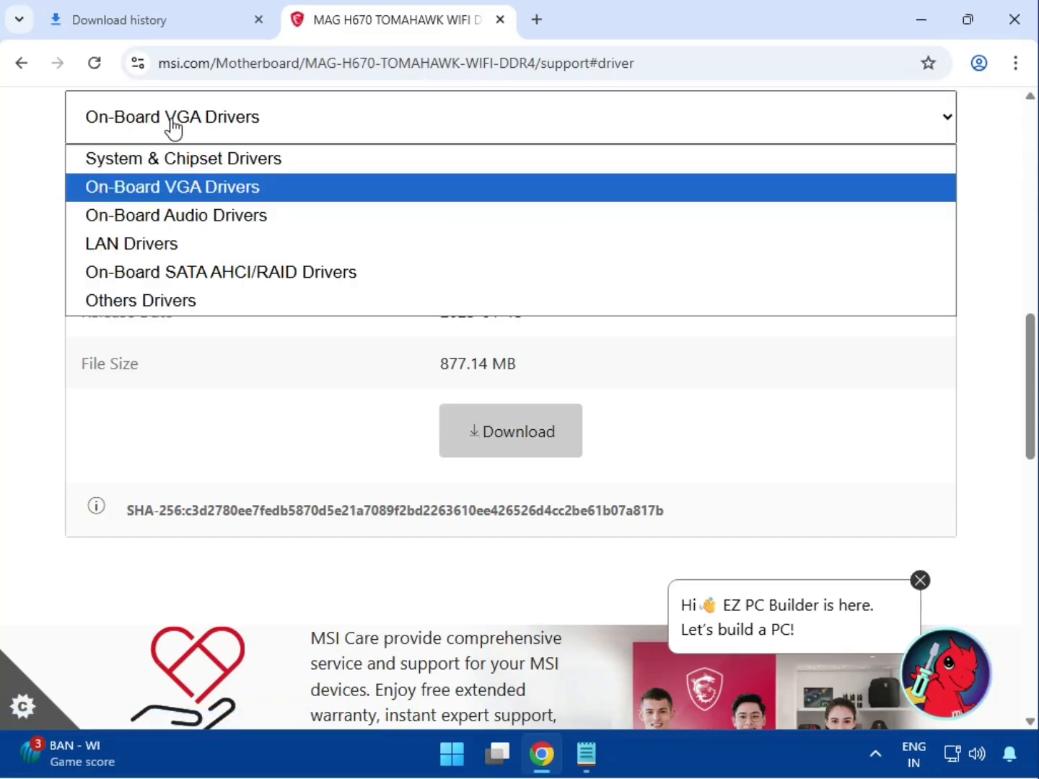
click(185, 224)
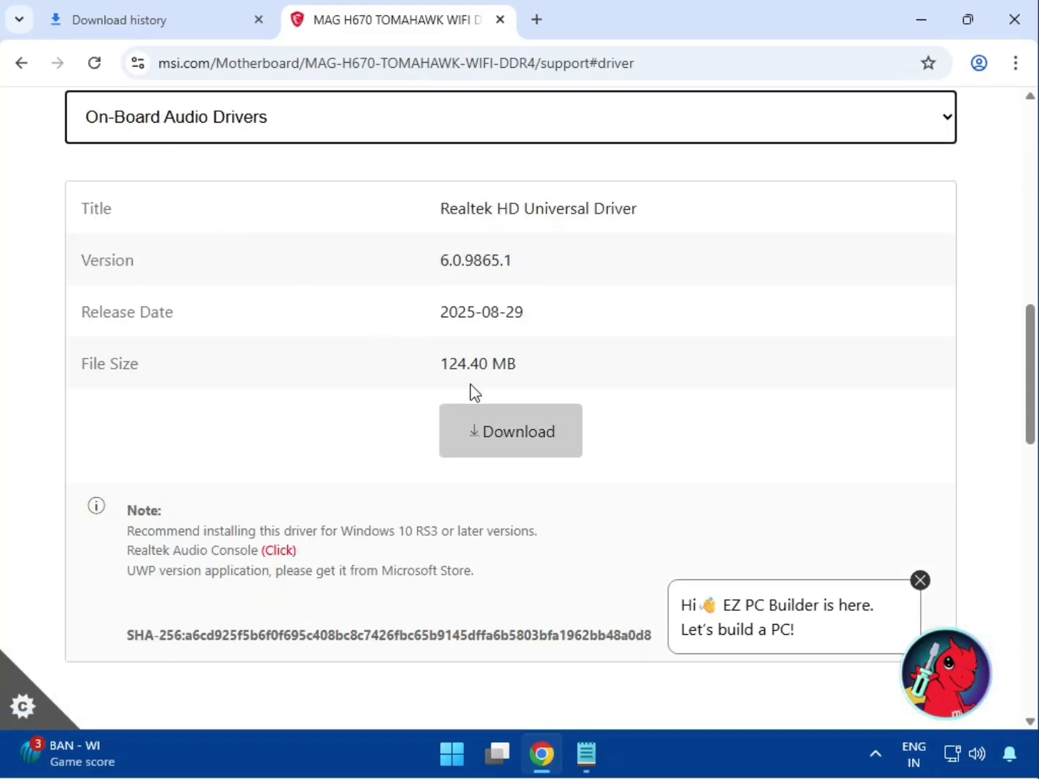
click(487, 422)
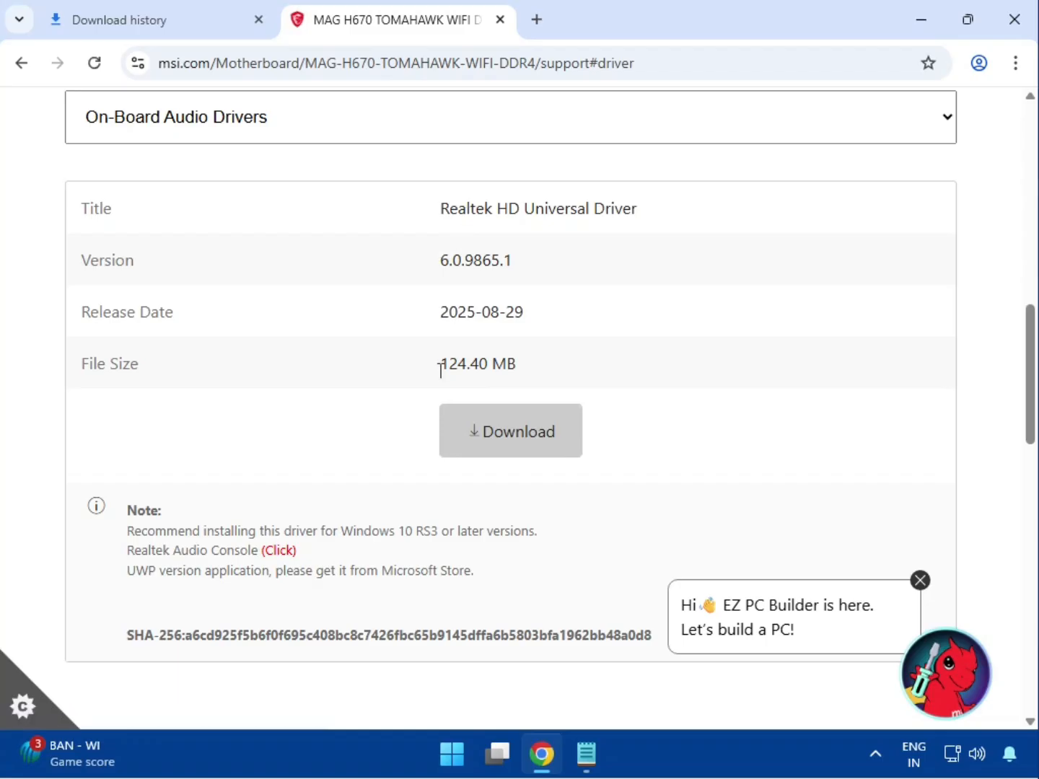
- Switch the driver category to LAN Drivers and highlight the Intel WIFI Driver title
scroll(441, 369, down, 3)
scroll(413, 434, up, 7)
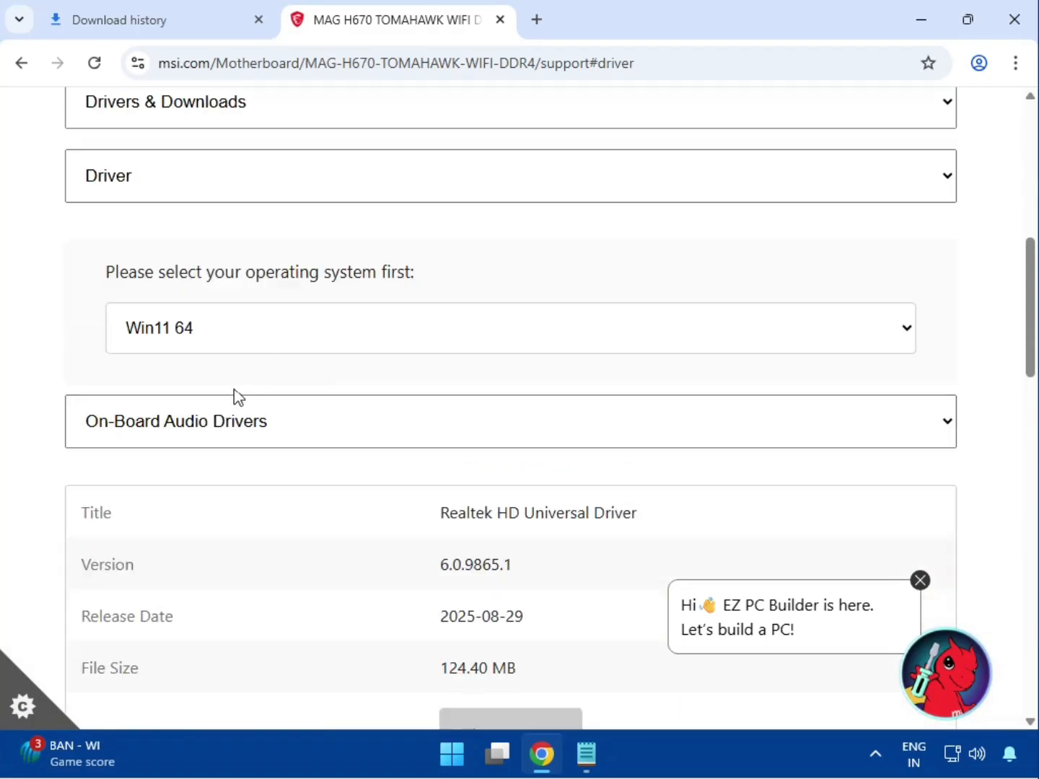
click(236, 419)
click(215, 548)
scroll(342, 454, down, 1)
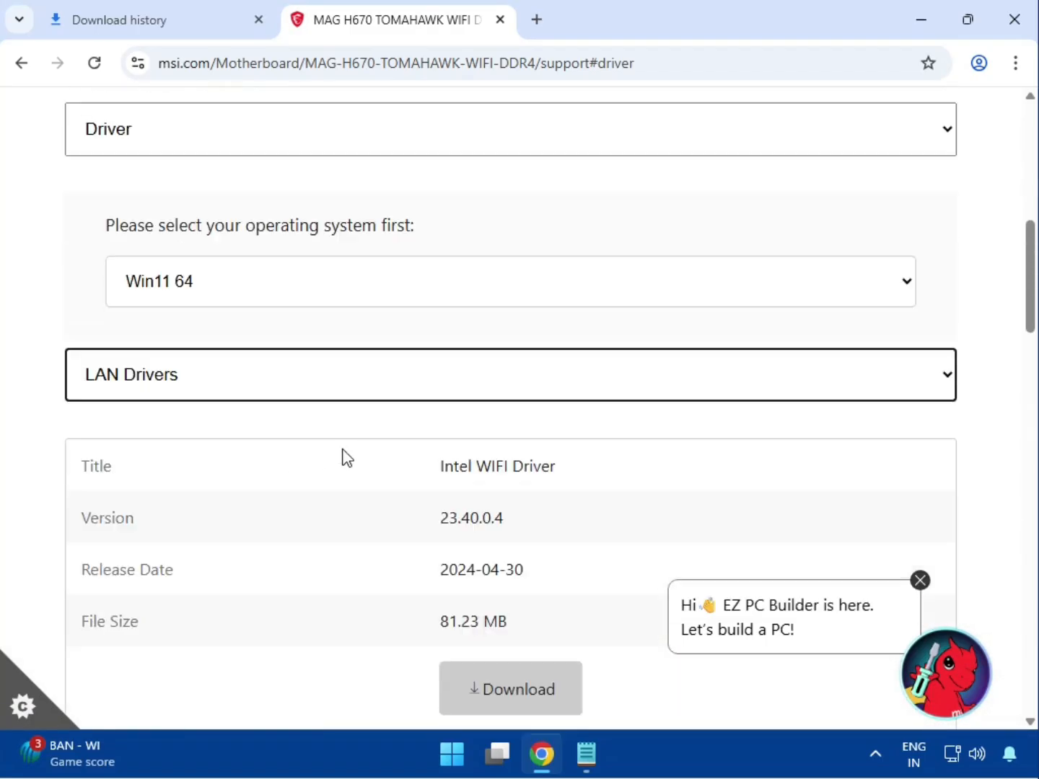
scroll(343, 454, down, 4)
drag(452, 209, 550, 209)
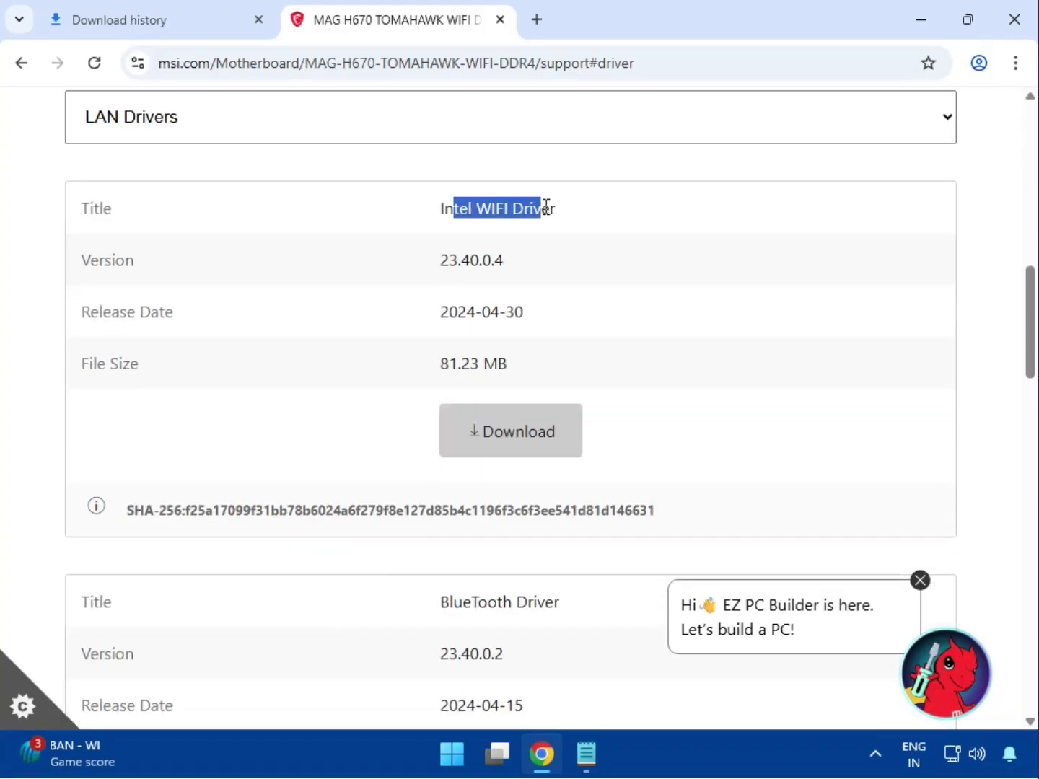
- Highlight the BlueTooth Driver title in the LAN Drivers list and download that driver
scroll(513, 430, down, 4)
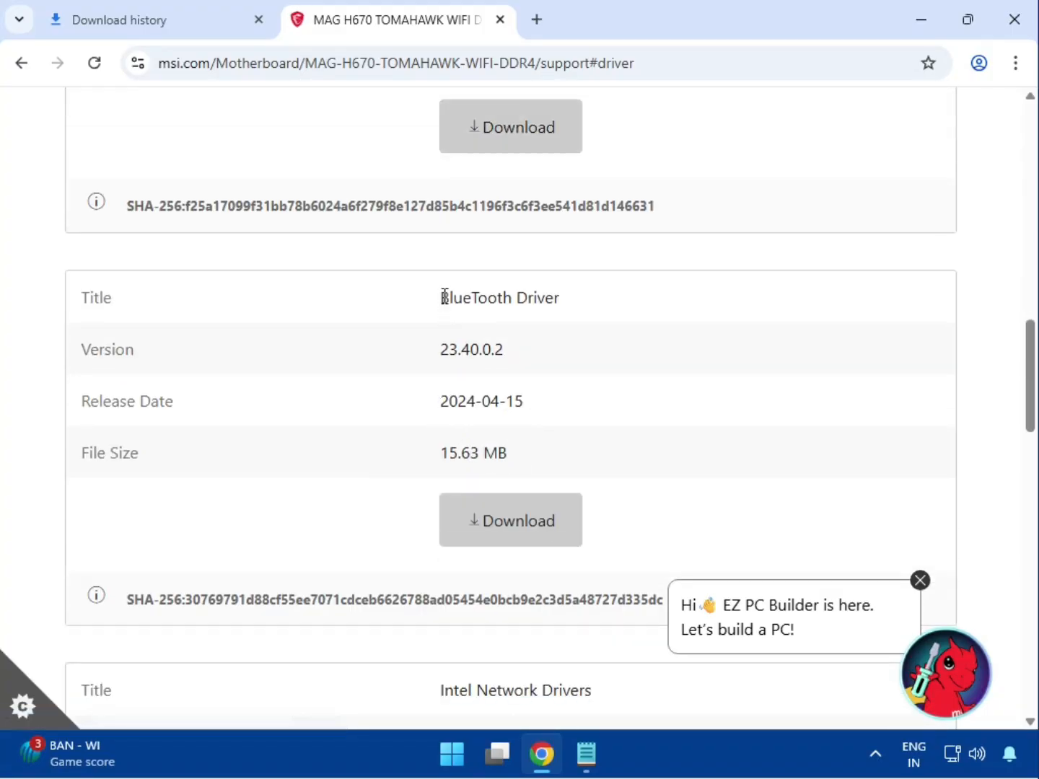
drag(441, 296, 584, 304)
scroll(570, 404, down, 3)
click(509, 326)
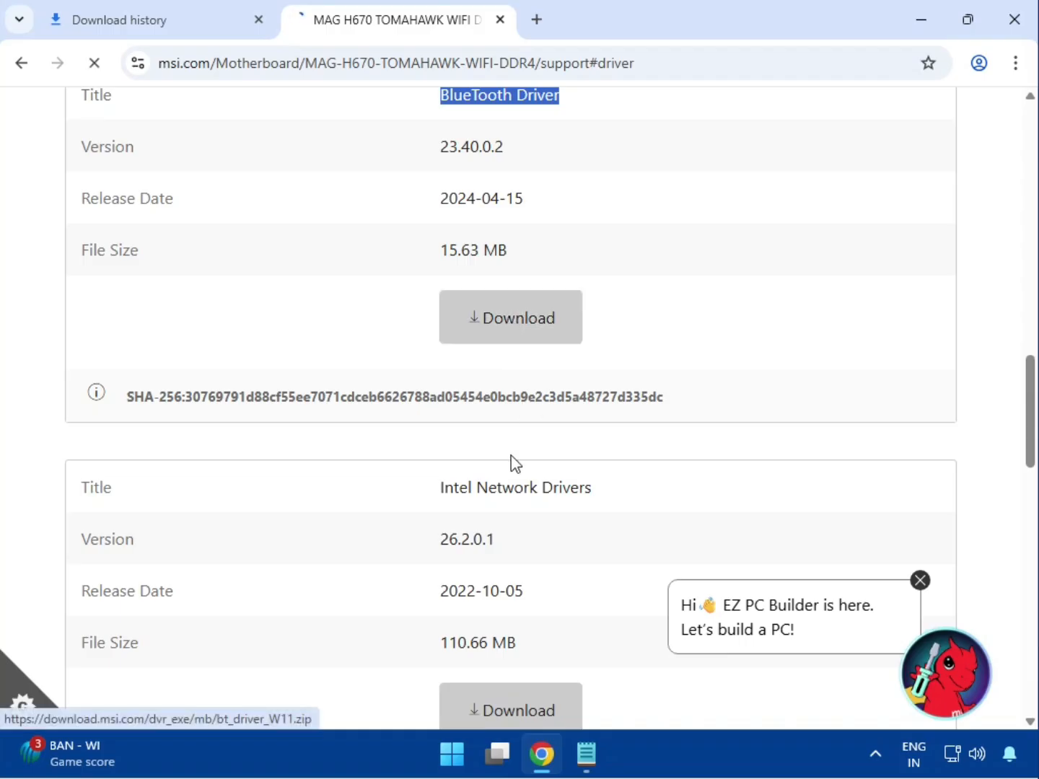
- Highlight the Intel Network Drivers title in the LAN Drivers list and download the package
drag(440, 484, 642, 496)
scroll(609, 542, down, 4)
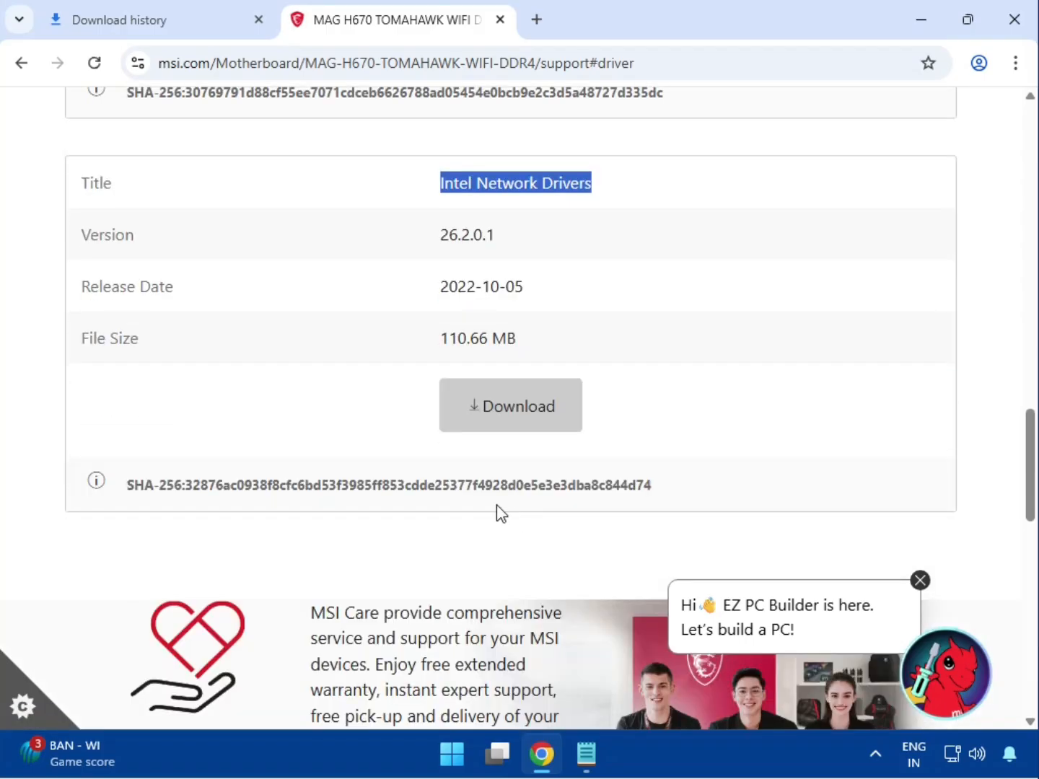
click(476, 405)
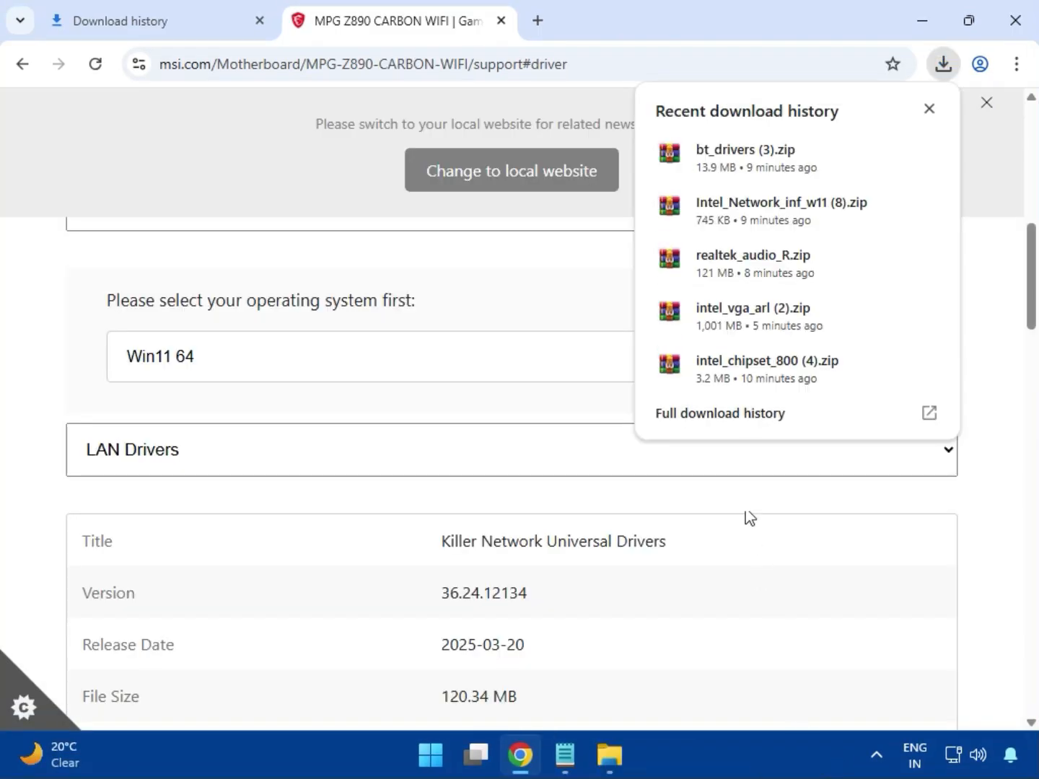
- Open the full download history and show bt_drivers (3).zip in its folder
click(692, 419)
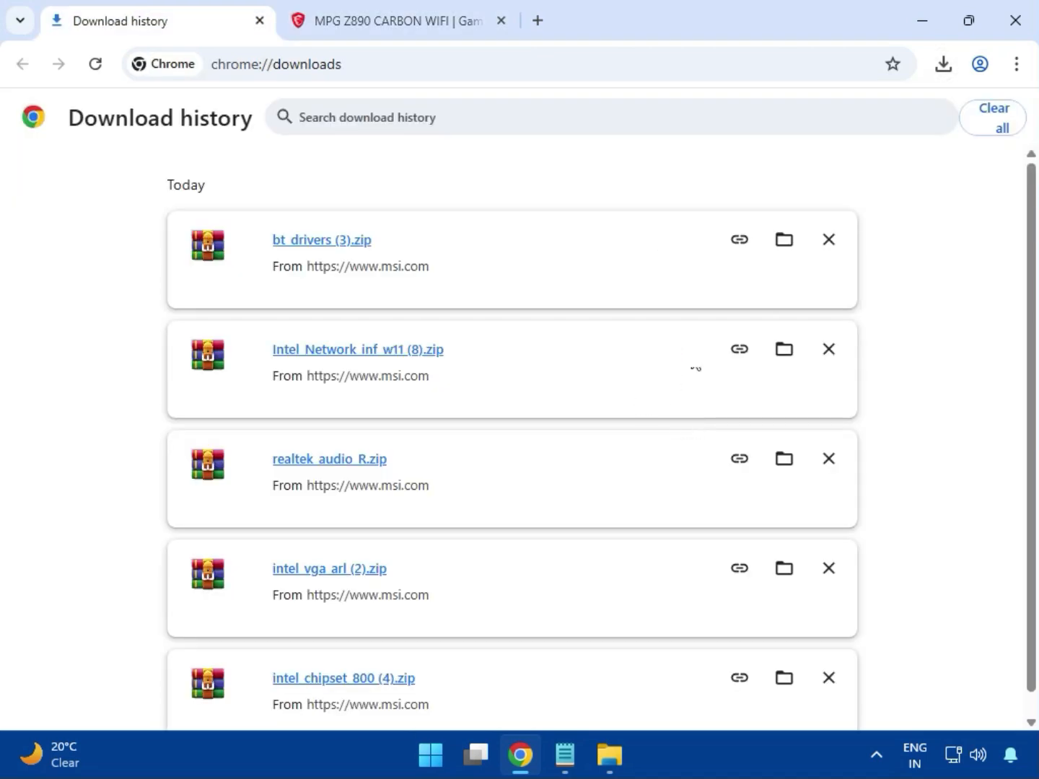
click(779, 245)
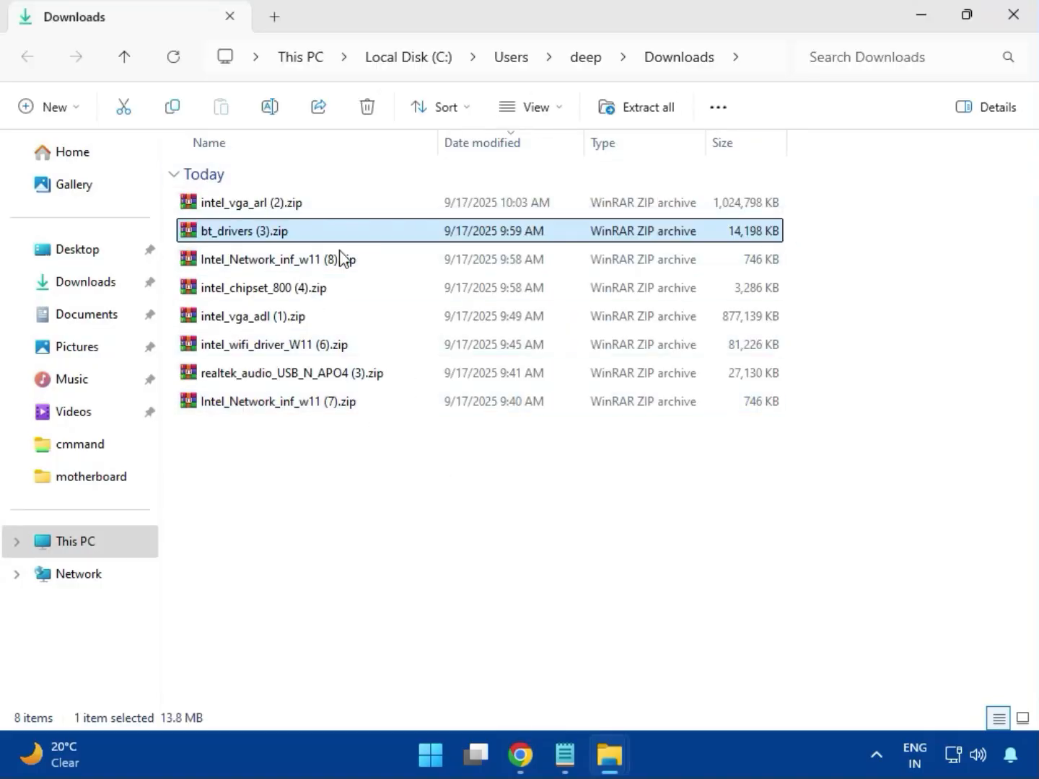
- Open the intel_vga_arl (2).zip archive, dismiss the WinRAR licence reminder and open the Intel VGA Driver_32.0.101.6629 folder
click(287, 210)
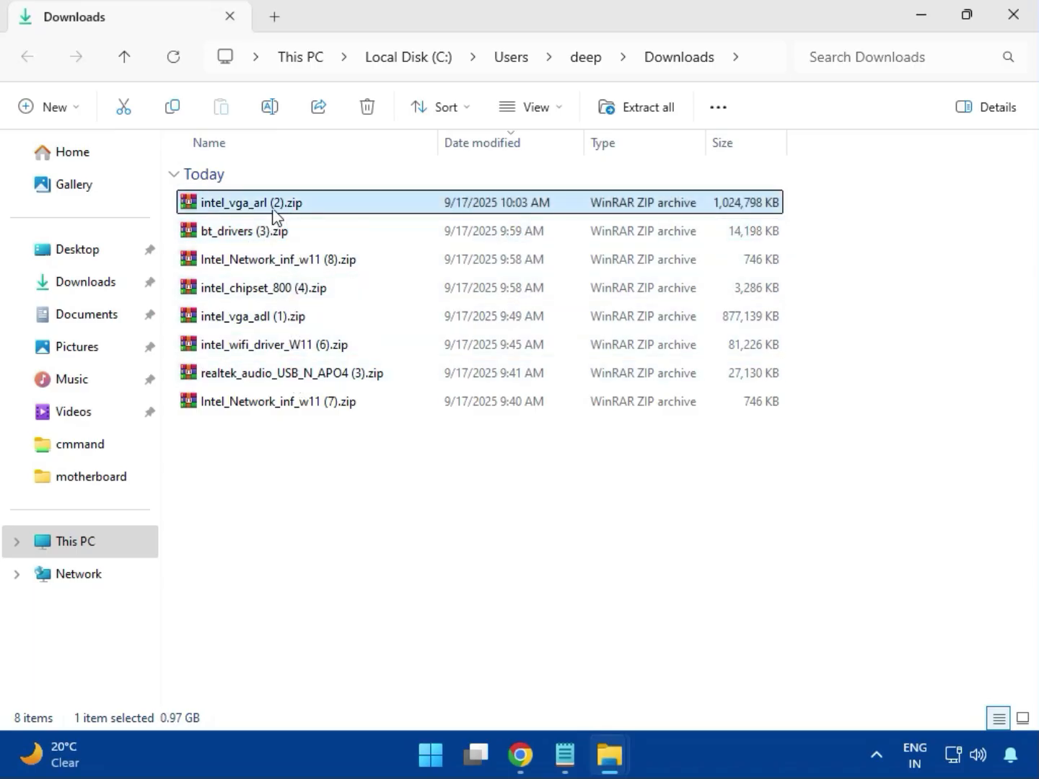
double_click(285, 209)
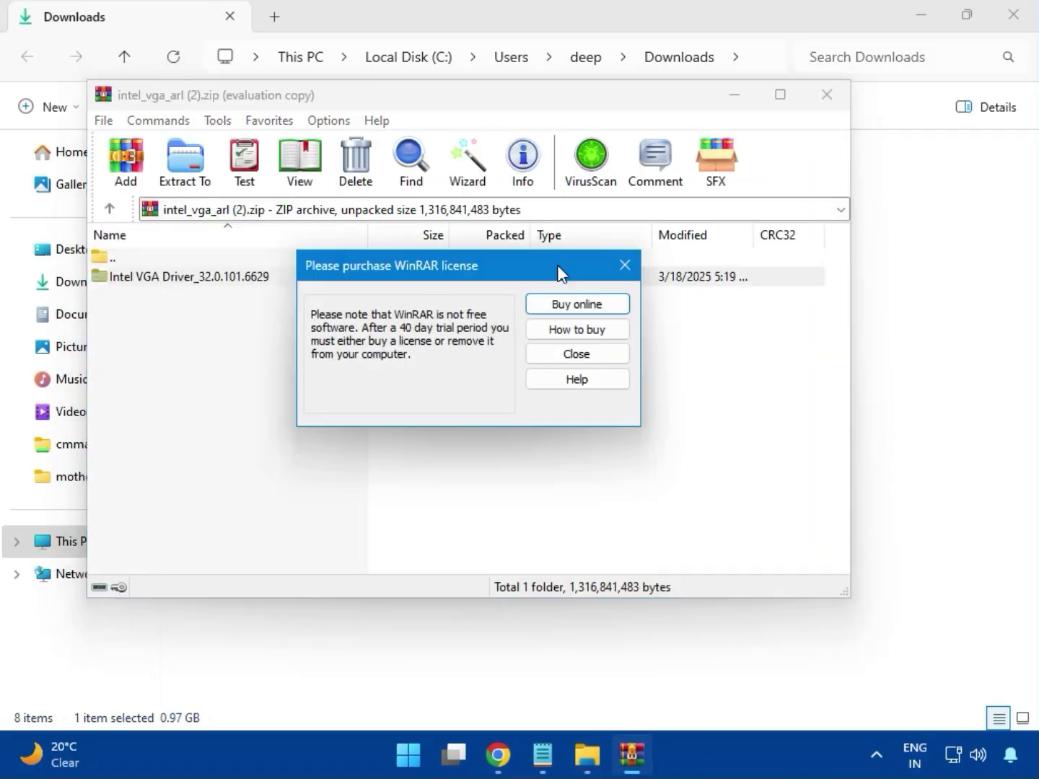
click(624, 265)
double_click(215, 282)
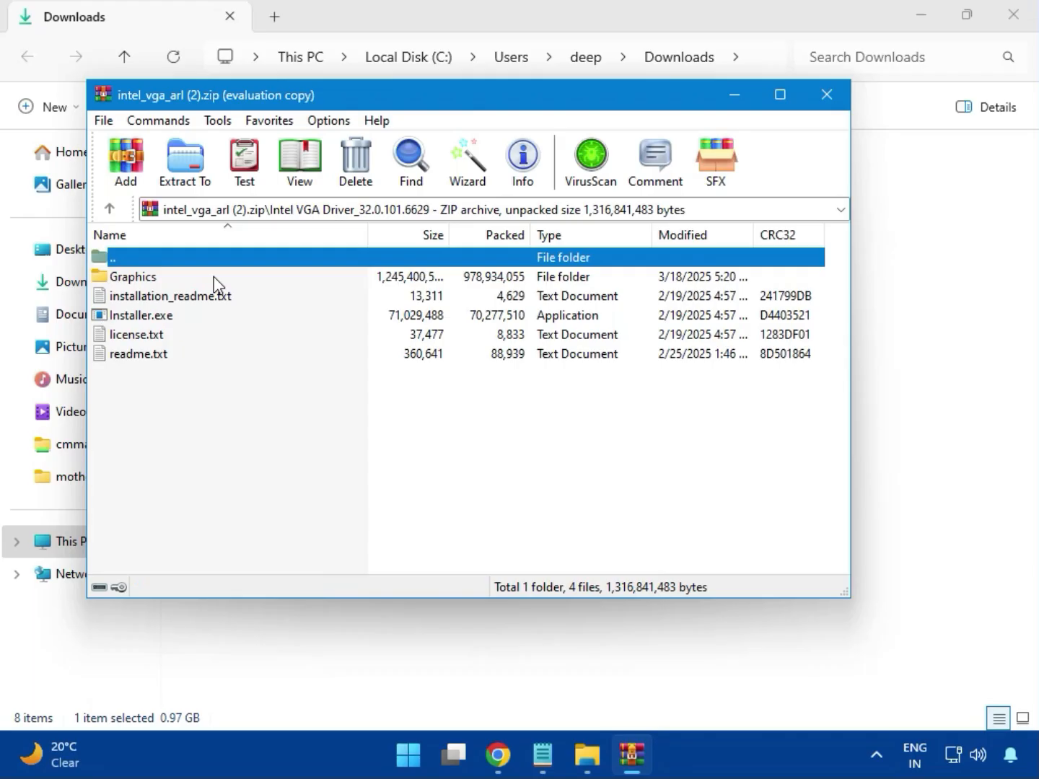
- Run Installer.exe from the archive and allow the Intel Graphics Driver Installer to make changes to the device
click(172, 317)
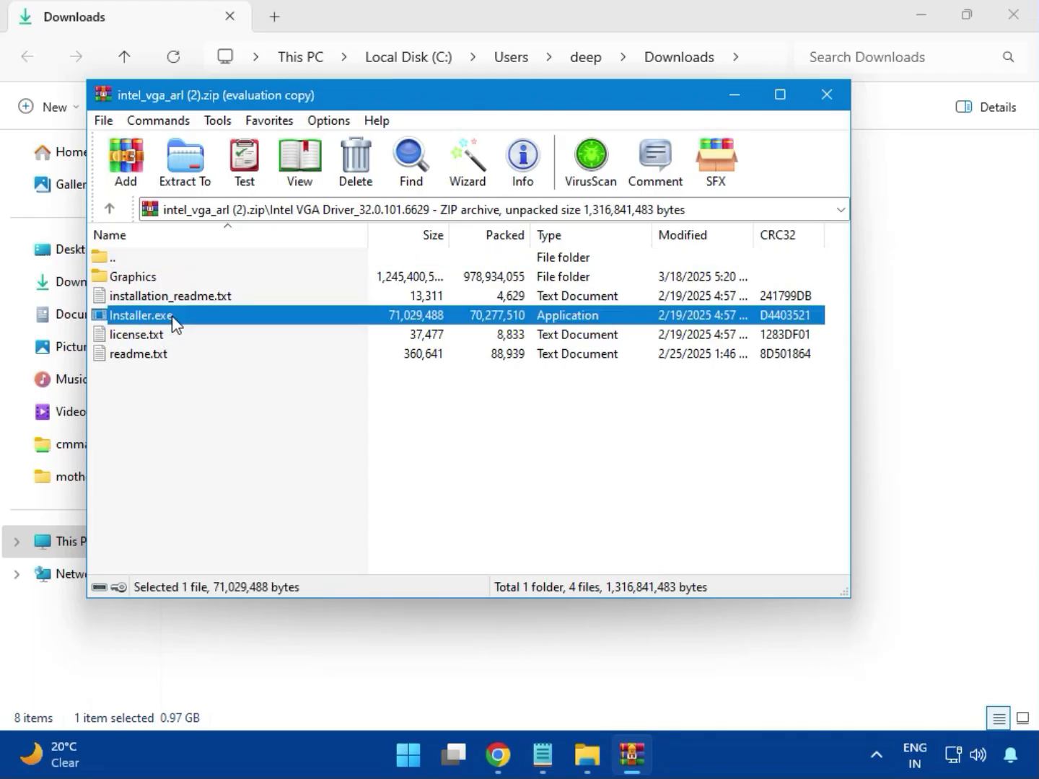
double_click(203, 316)
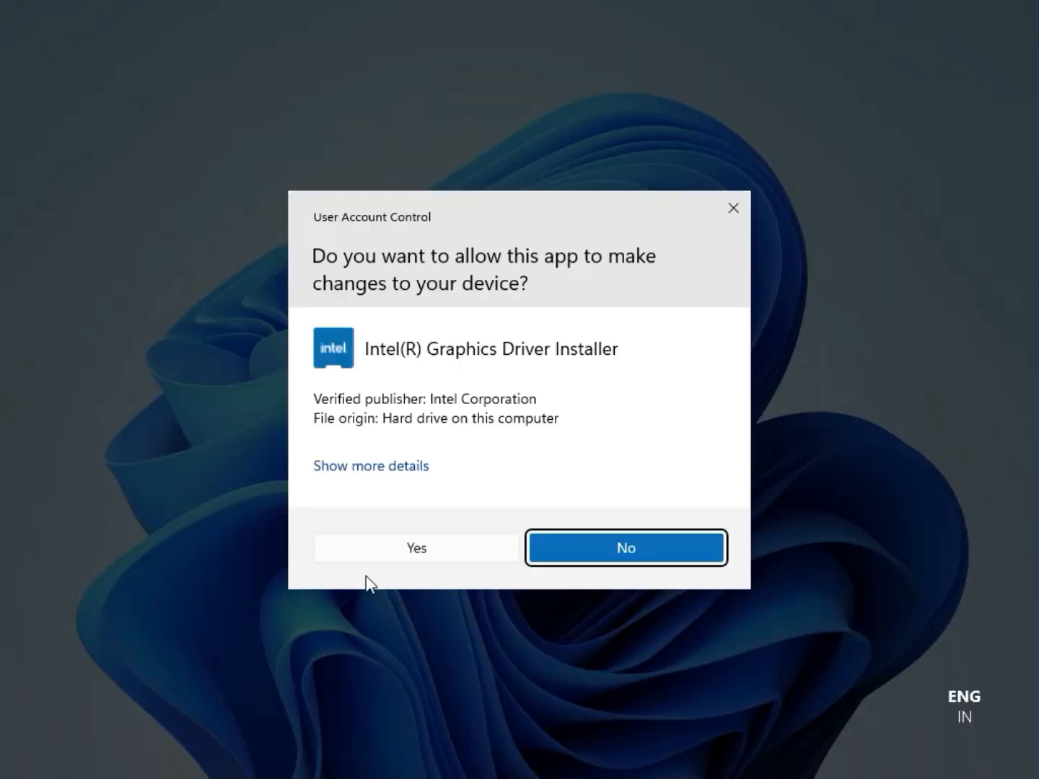
click(401, 549)
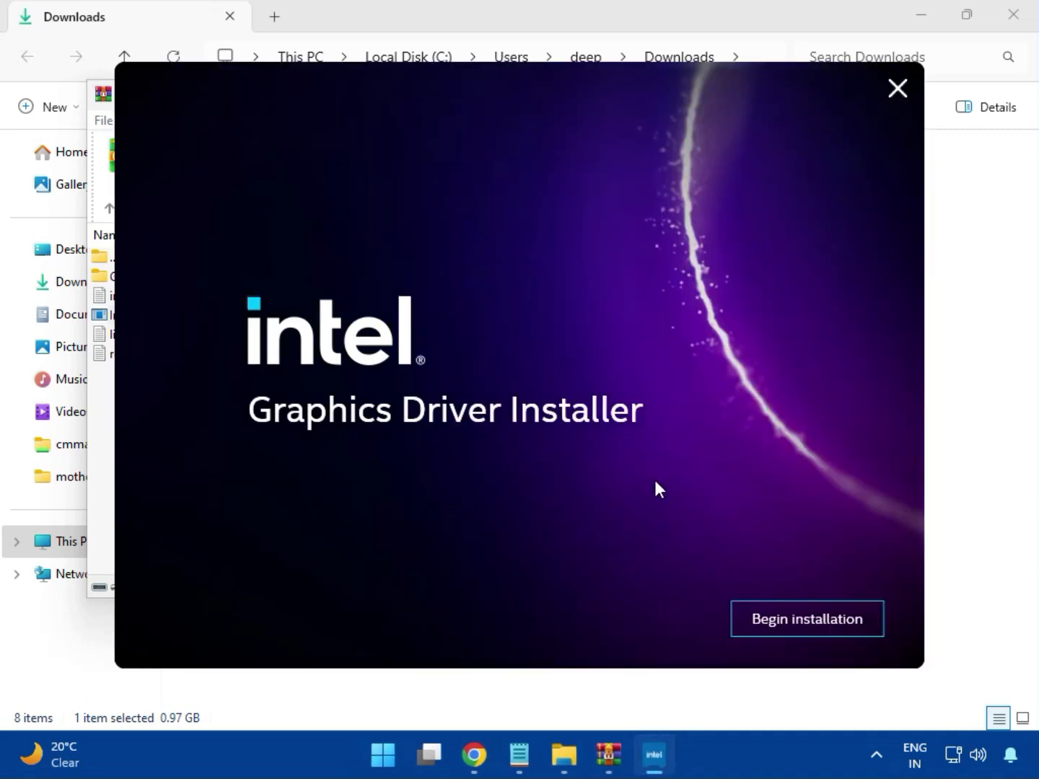
- Begin the Intel graphics driver installation, exit the installer and close the WinRAR archive window
click(794, 619)
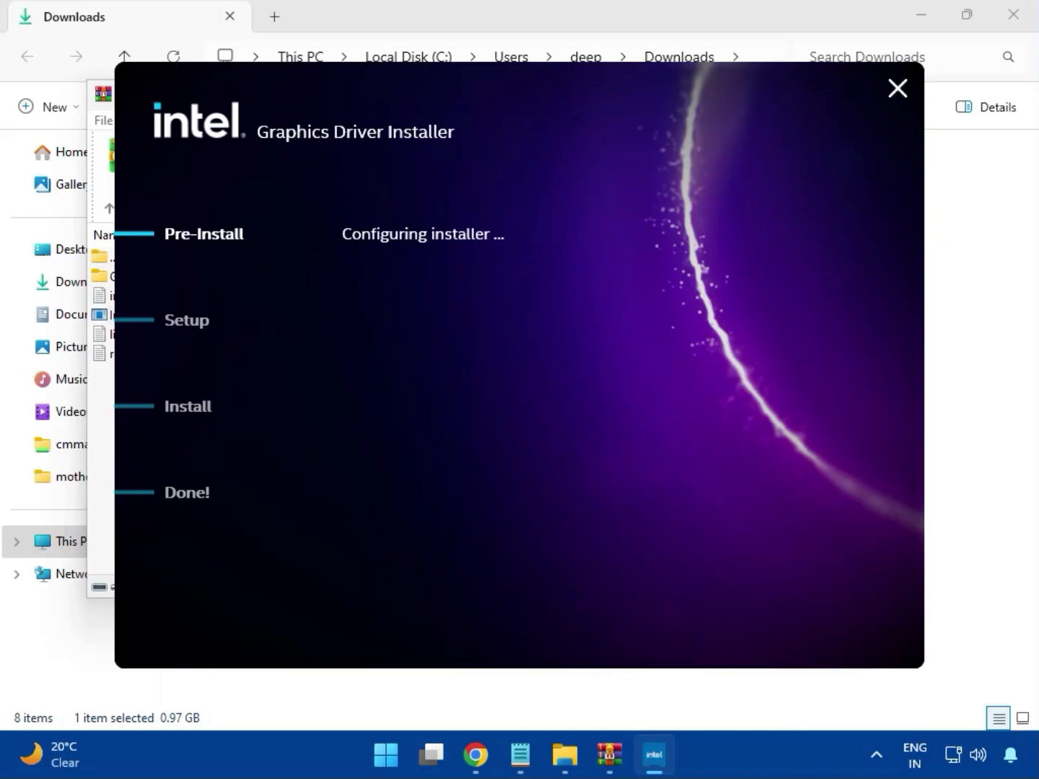
click(839, 627)
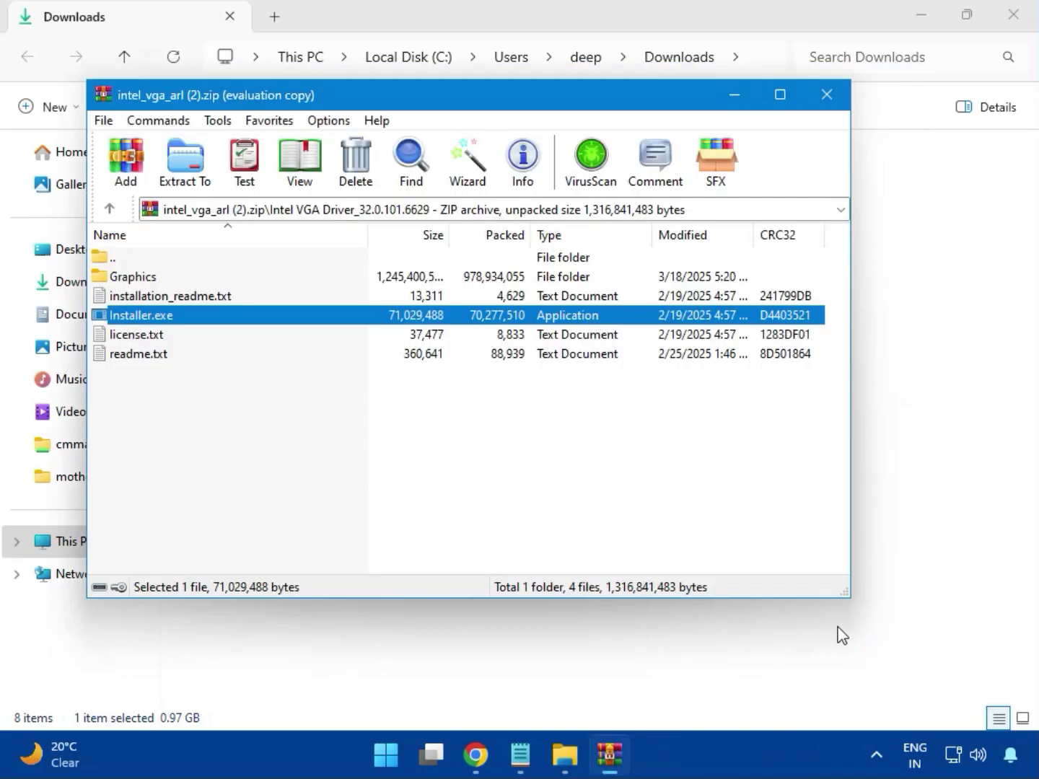
click(827, 95)
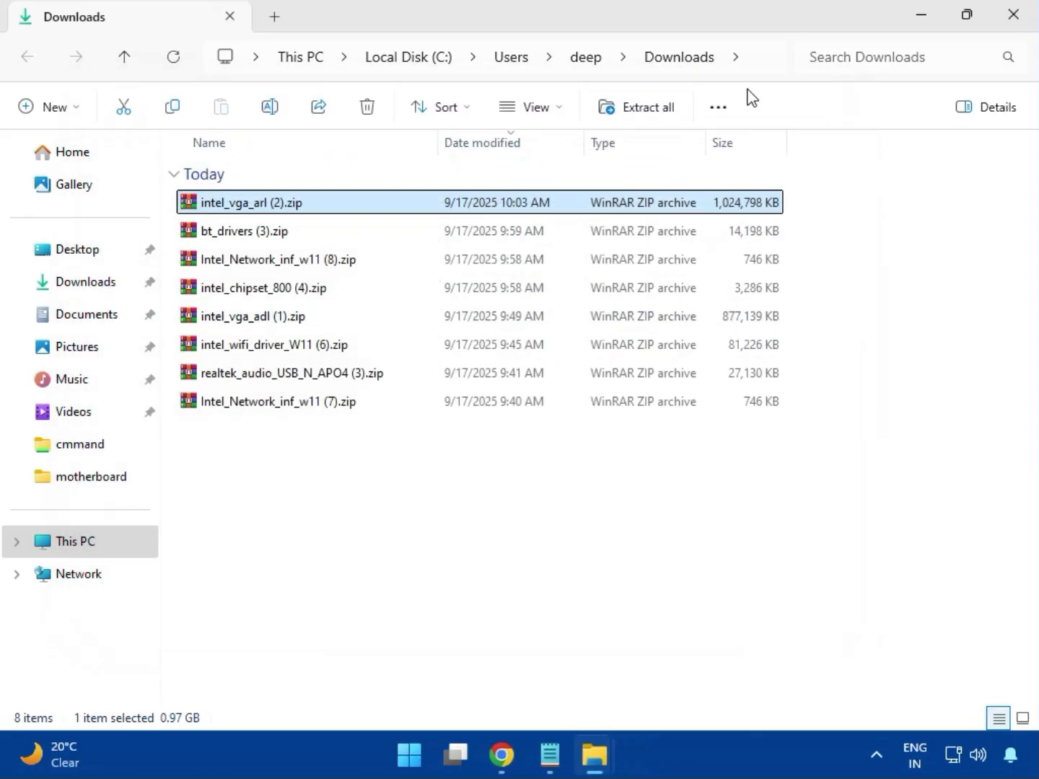
- Open the bt_drivers (3).zip archive and launch Intel Bluetooth.msi from its Intel BlueTooth Driver_23.70.0.2 folder
click(222, 235)
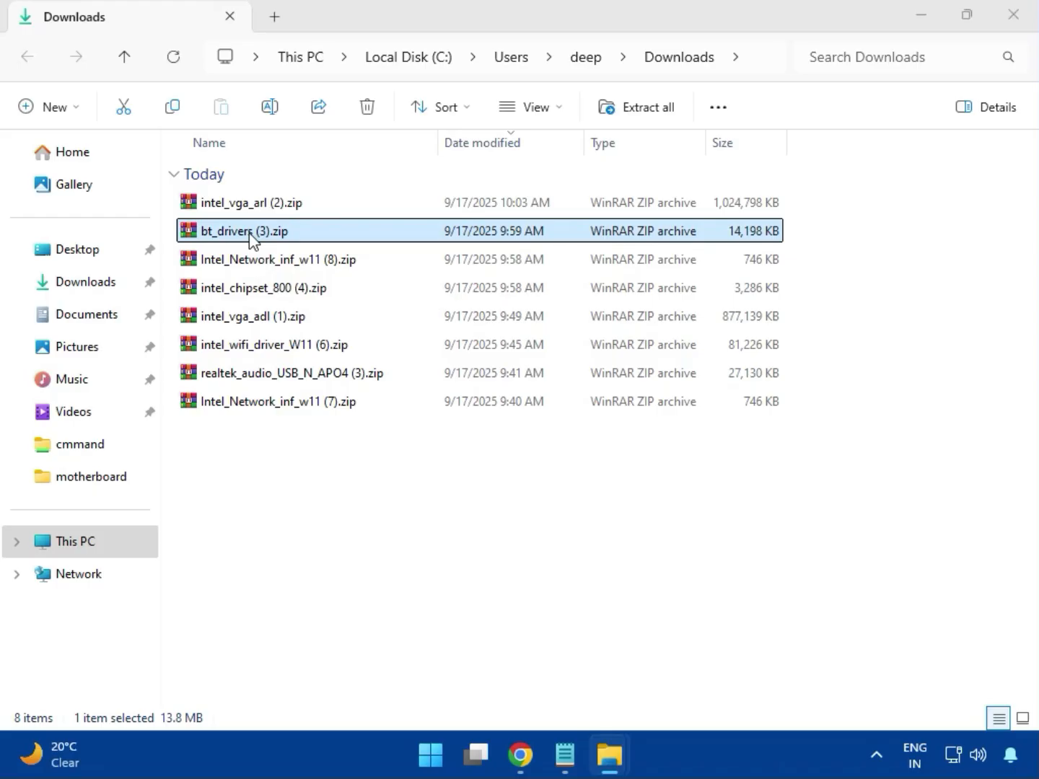
double_click(251, 236)
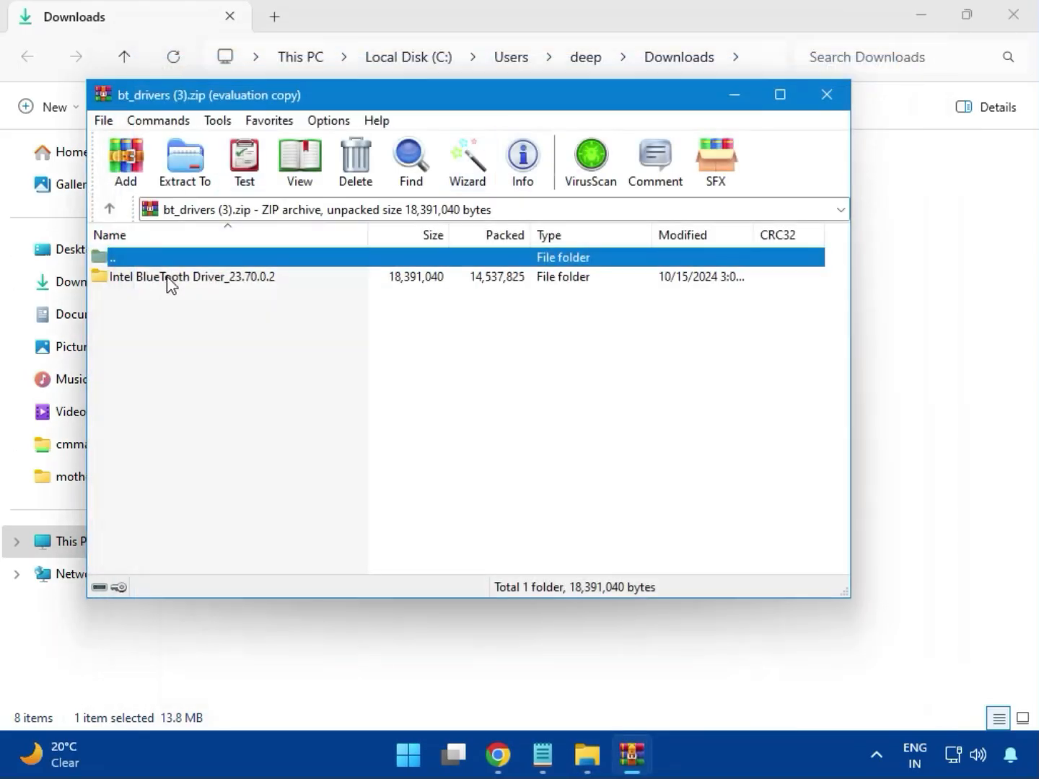
click(173, 284)
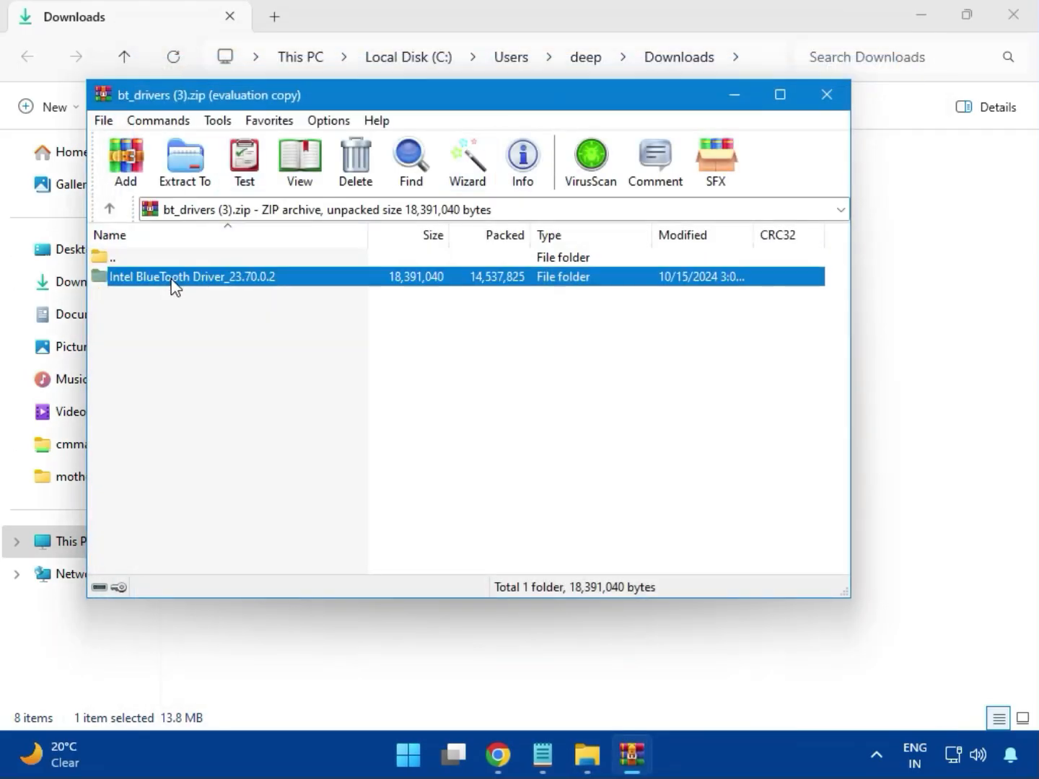
double_click(193, 282)
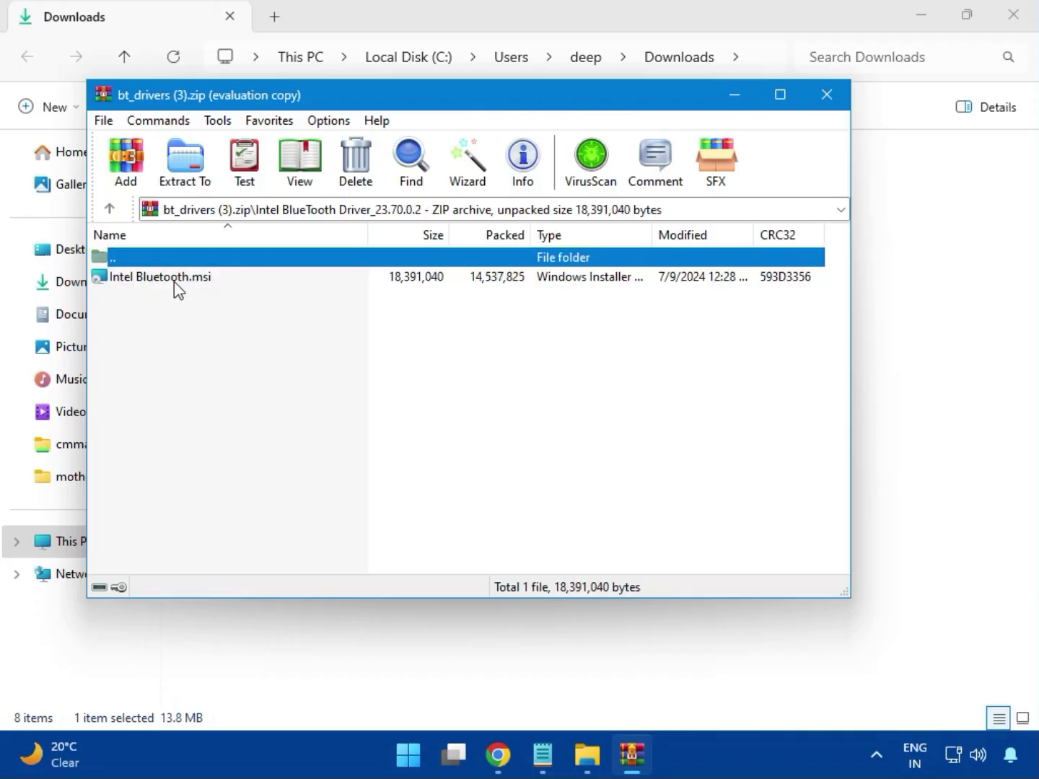
double_click(173, 282)
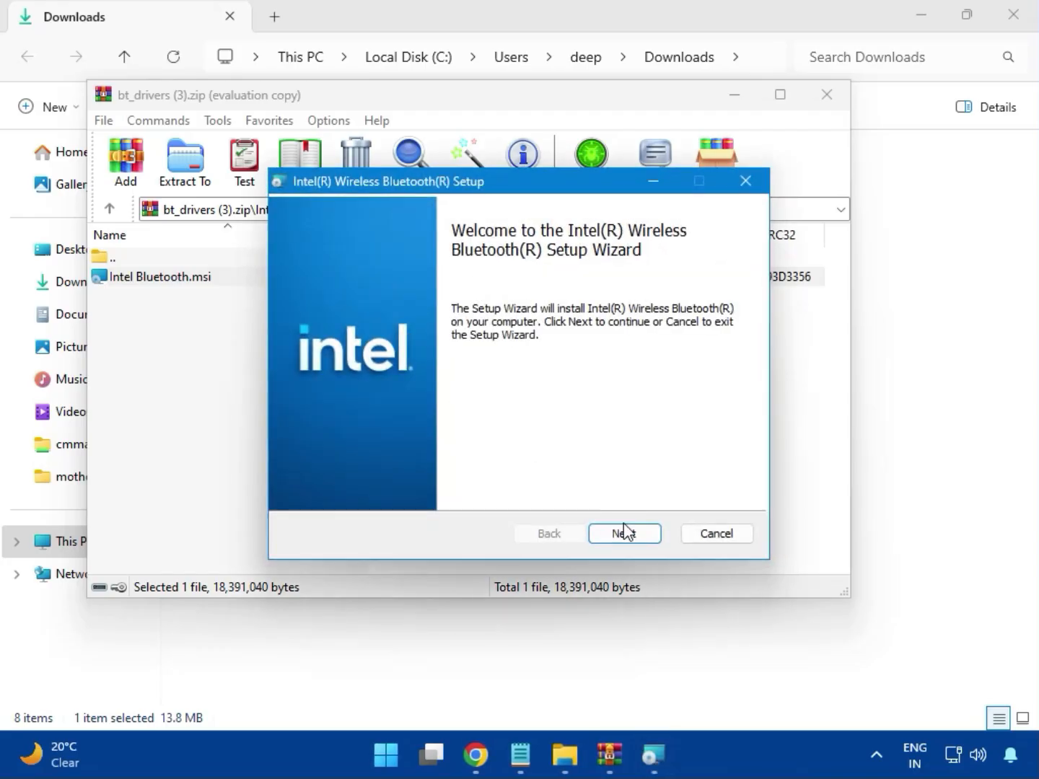
- Accept the license agreement in the Intel Wireless Bluetooth setup wizard and start installing with the Typical setup type
click(622, 534)
click(362, 490)
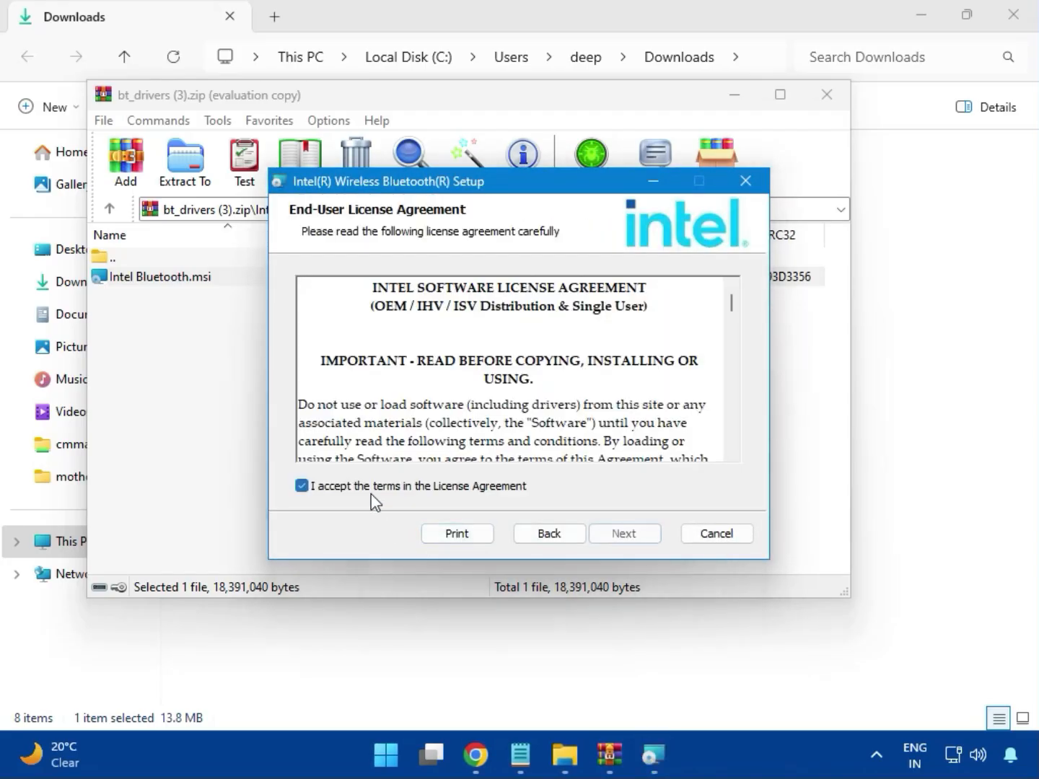
click(596, 535)
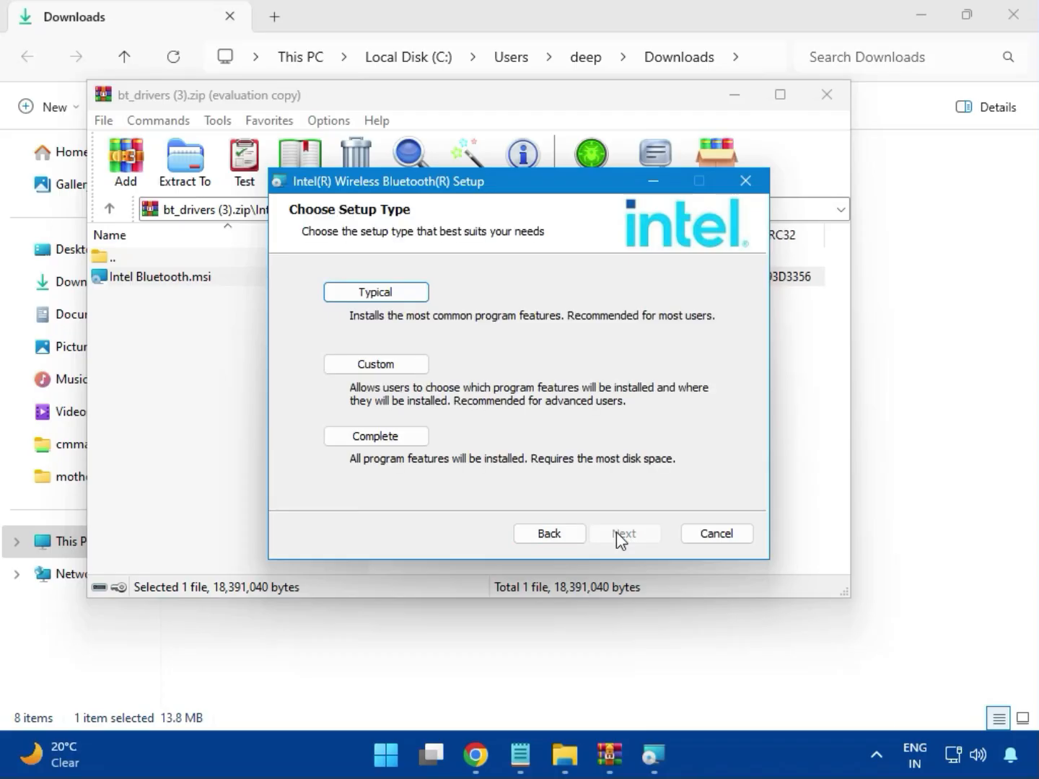
click(359, 292)
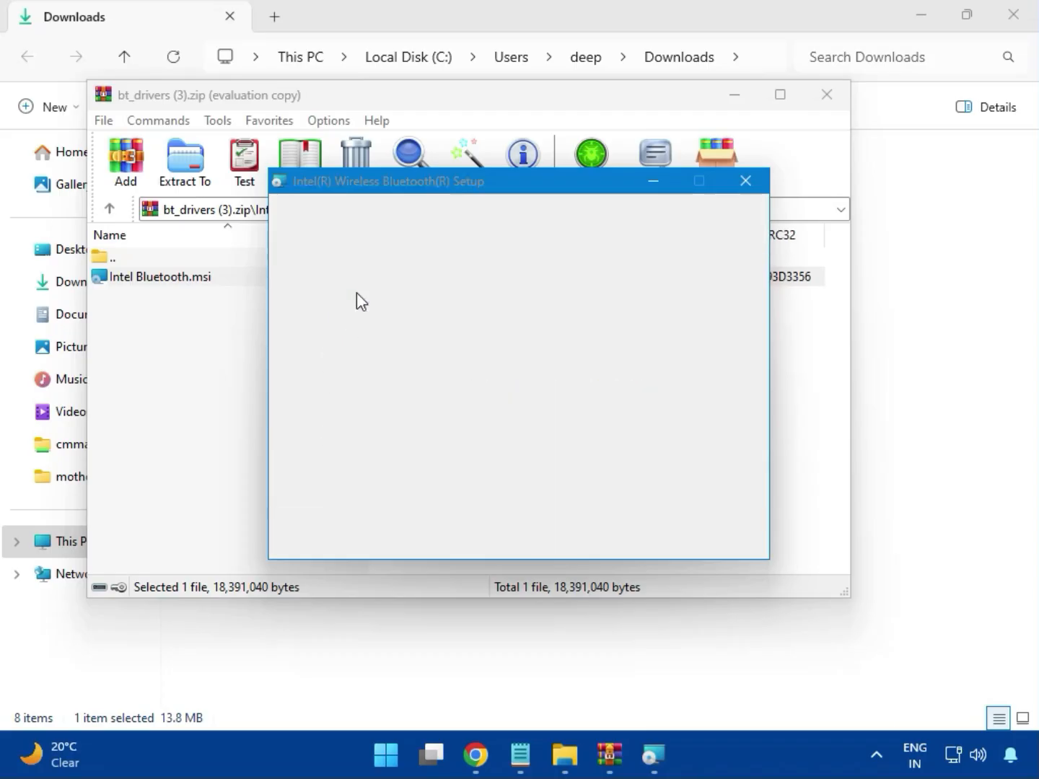
click(595, 527)
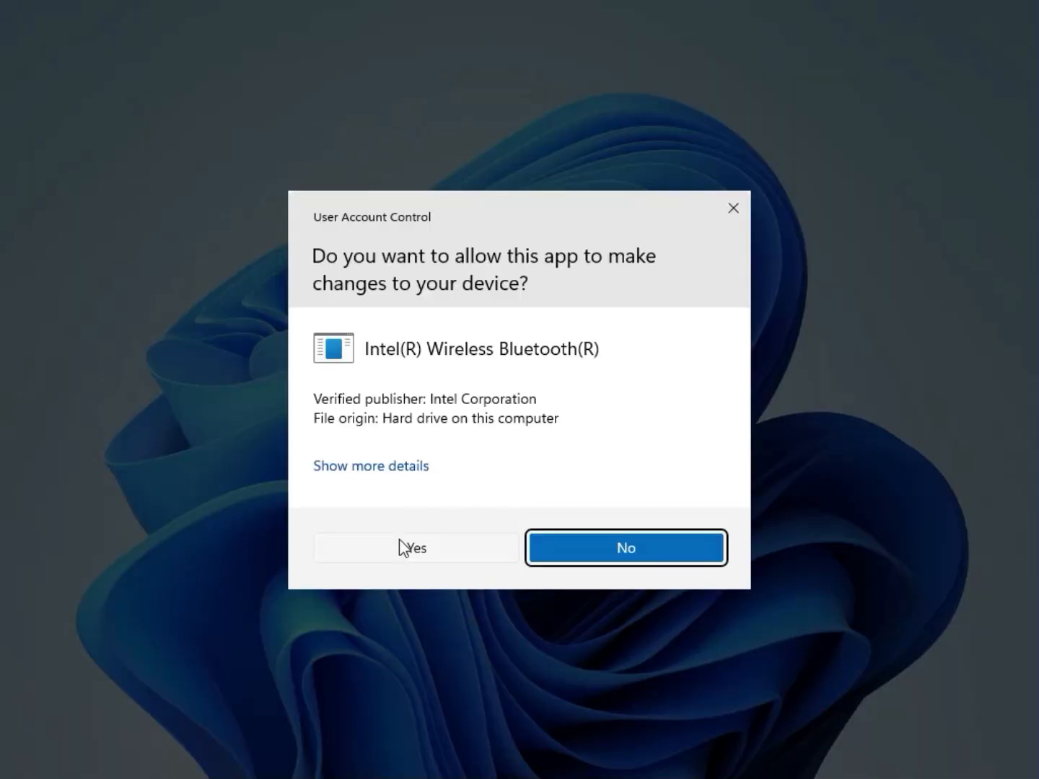
- Allow Intel Wireless Bluetooth to make changes to the device, then finish the setup wizard and close the archive
click(400, 537)
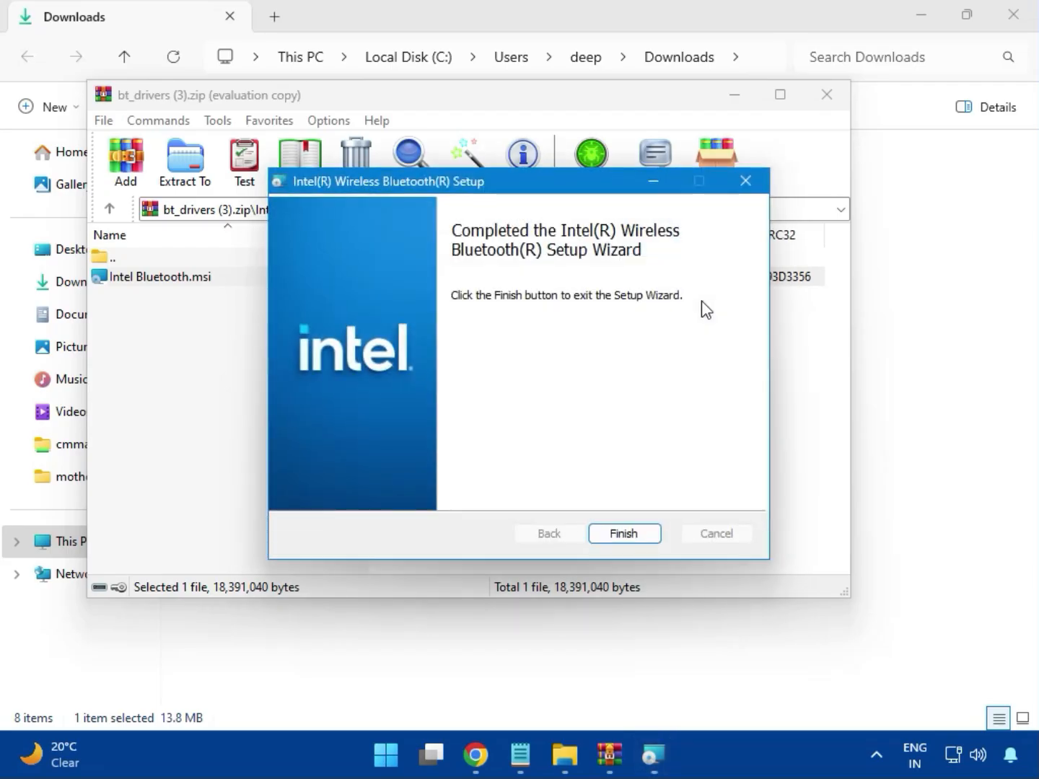
click(625, 534)
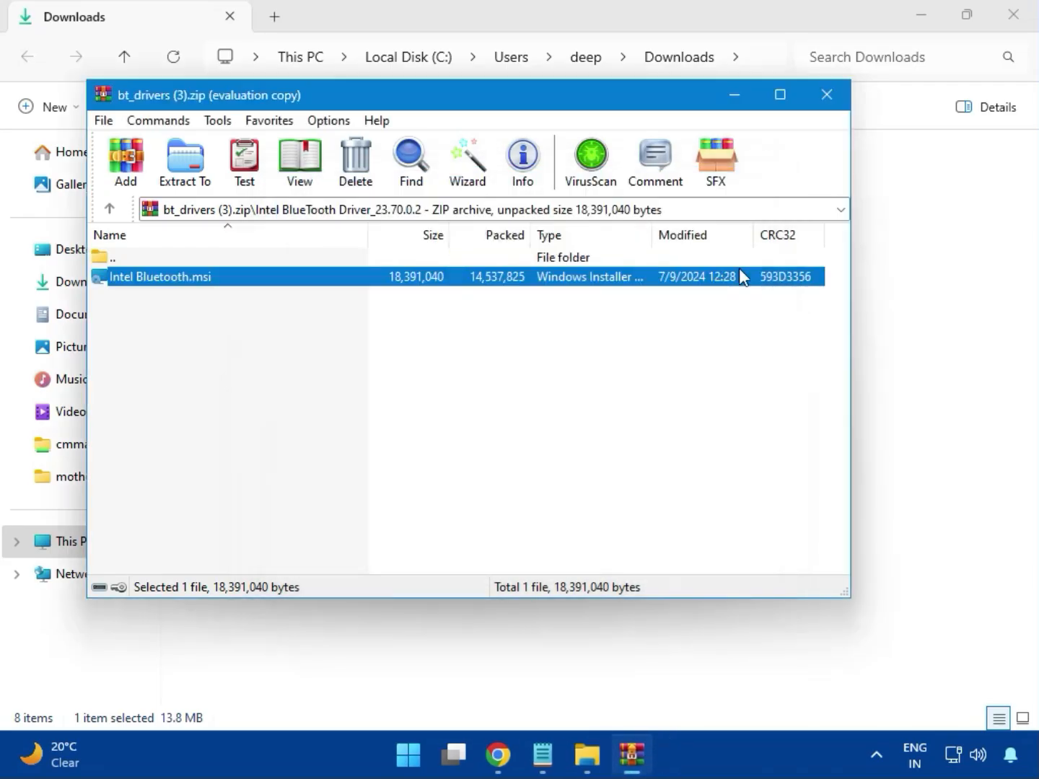
click(834, 108)
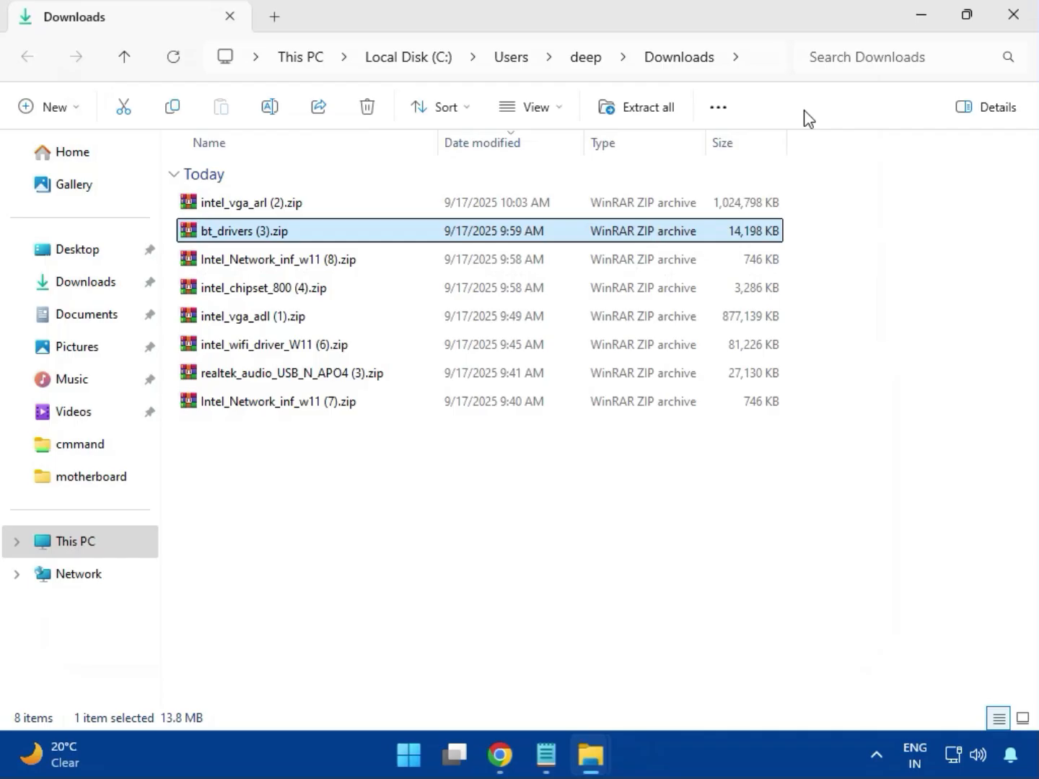
- Open the Intel_Network_inf_w11 (8).zip archive, dismiss the WinRAR pop-up window and open the W11 folder
click(273, 268)
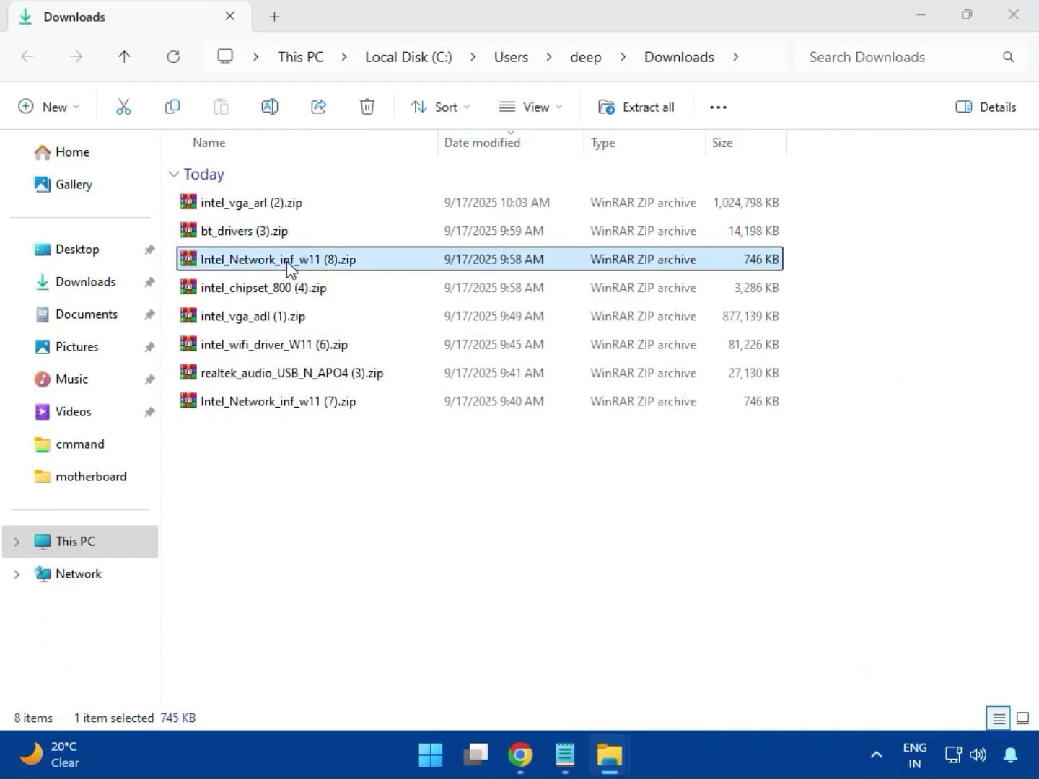
double_click(289, 262)
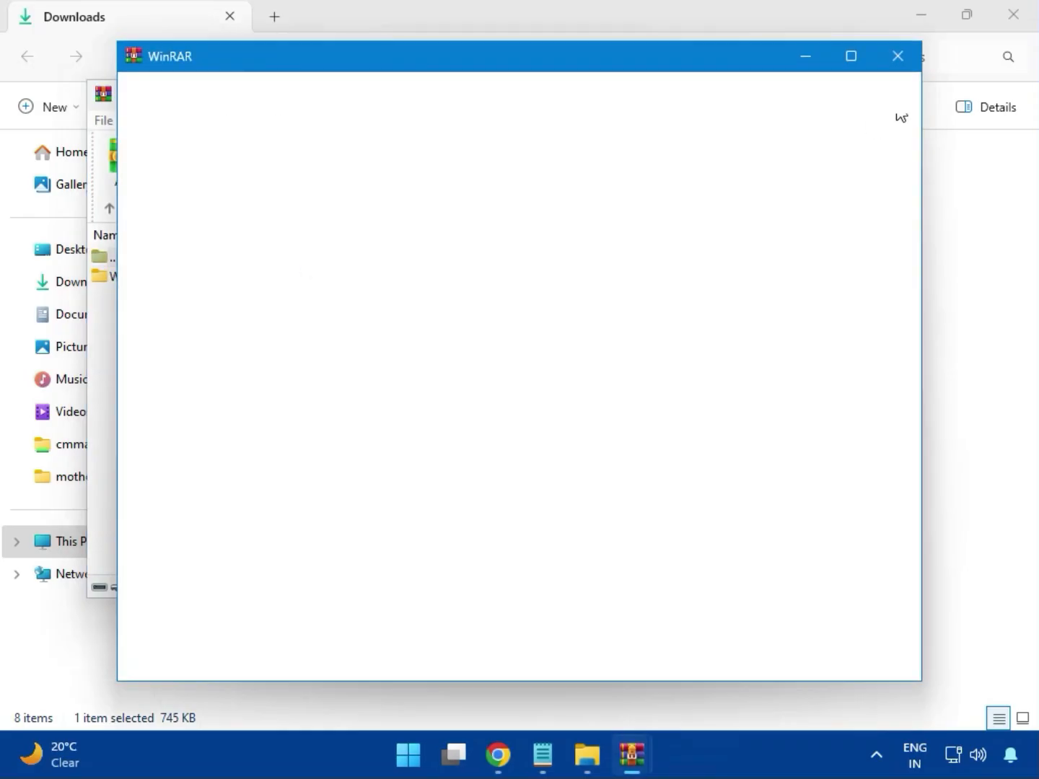
click(898, 56)
click(128, 283)
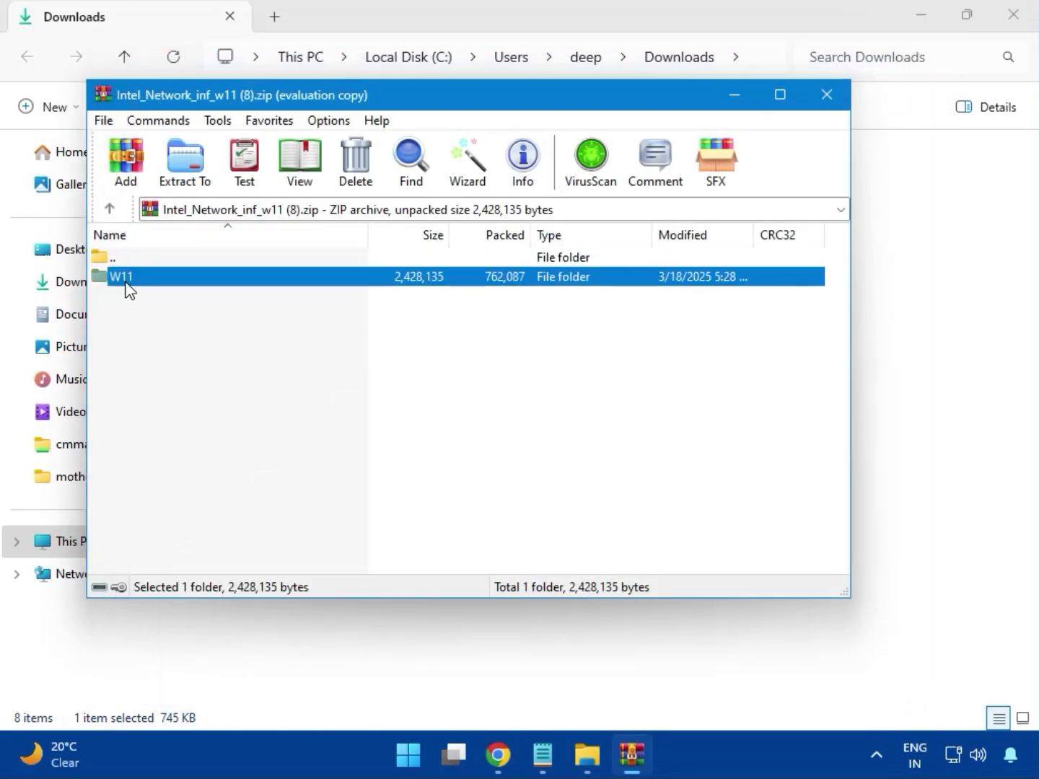
double_click(131, 286)
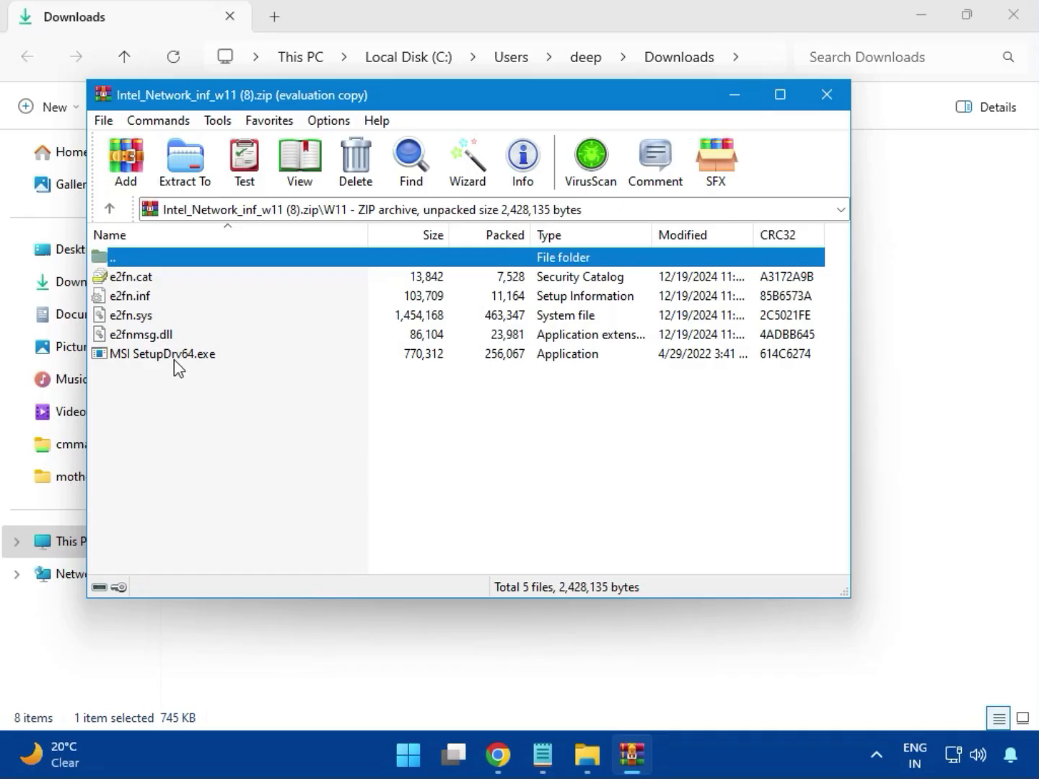
- Run MSI SetupDrv64.exe with permission to make changes, then close the MSI SetupDrv dialog and the archive
double_click(195, 359)
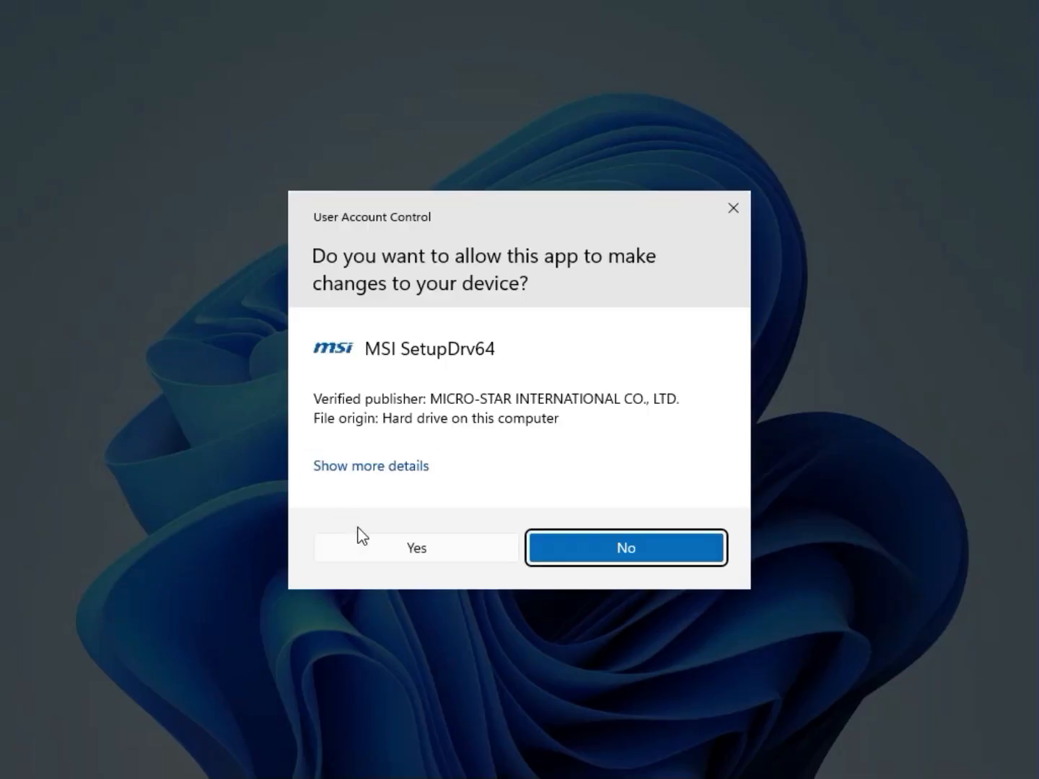
click(384, 536)
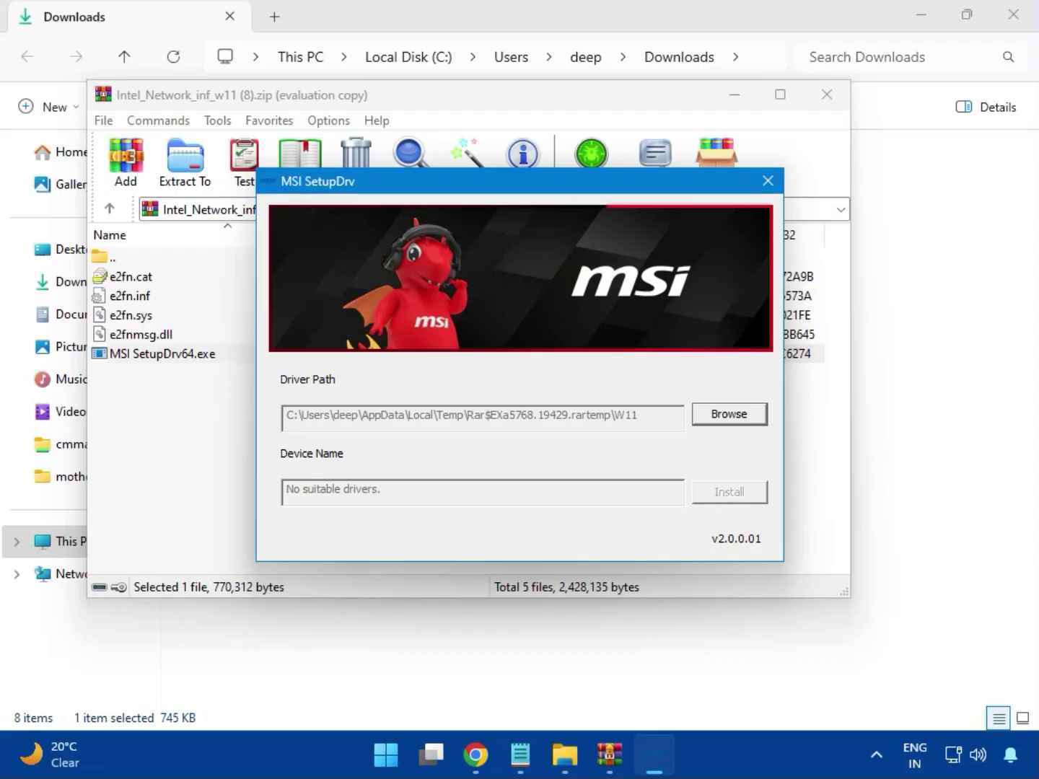
click(770, 177)
click(824, 101)
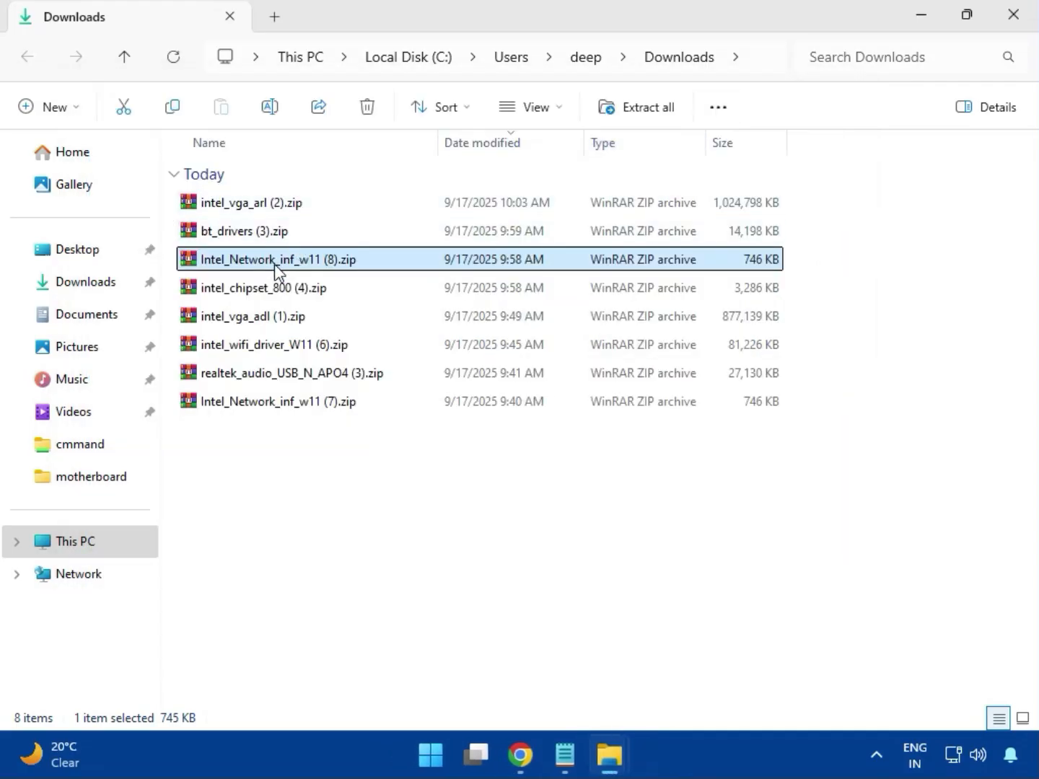
- Open intel_chipset_800 (4).zip, dismiss the WinRAR licence reminder and launch SetupChipset.exe from the Intel Chipset Driver_10.1.20062.8627 folder
click(239, 295)
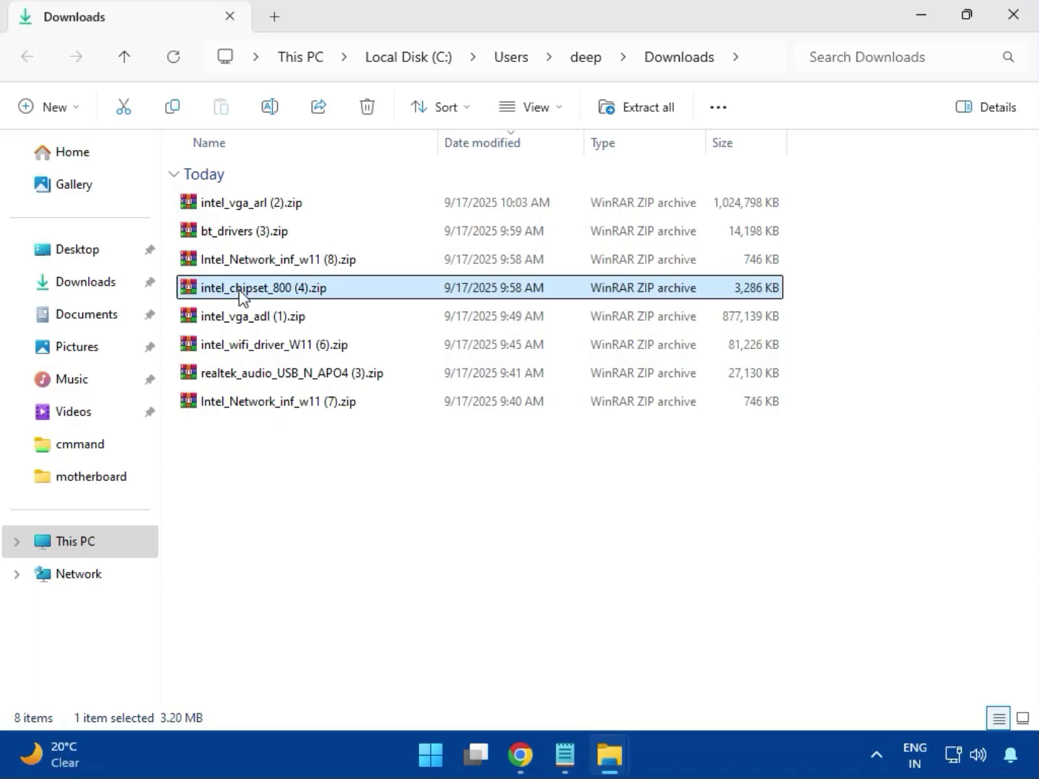
double_click(293, 296)
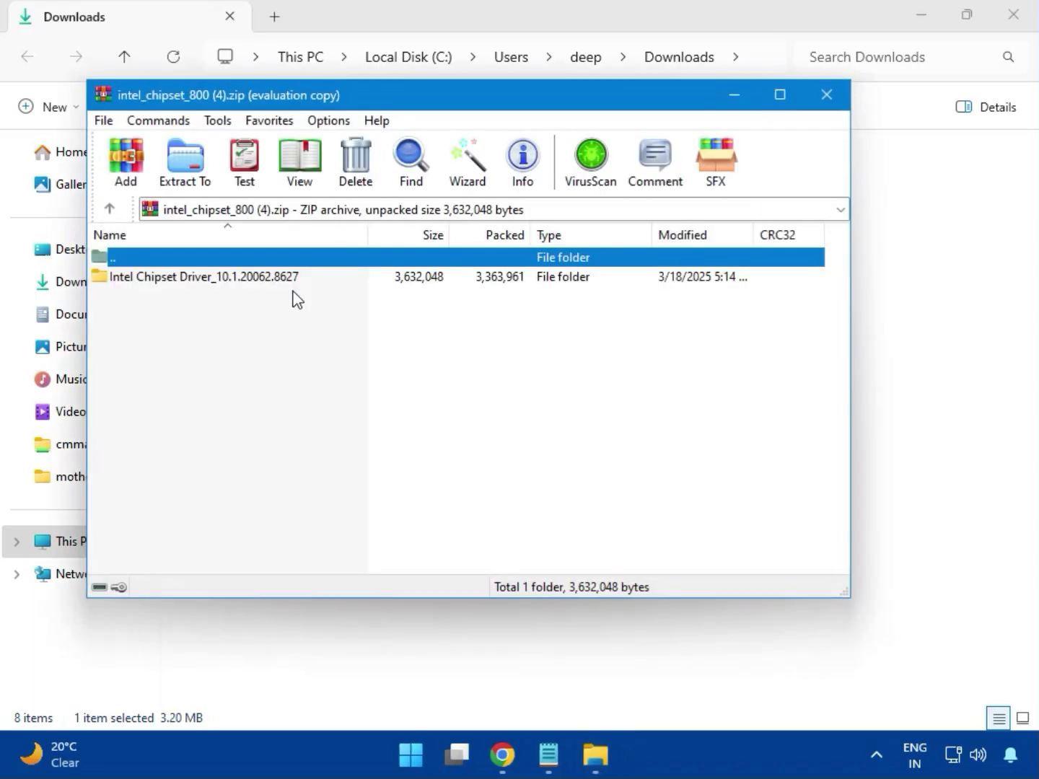
click(149, 283)
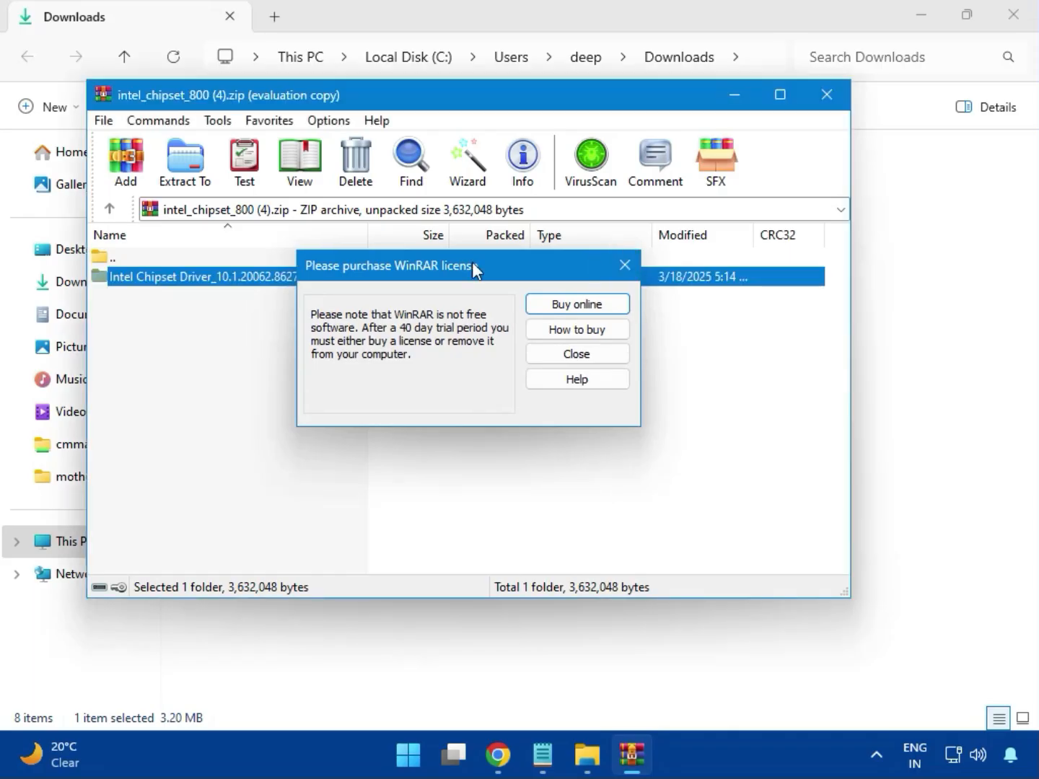
key(Escape)
double_click(254, 280)
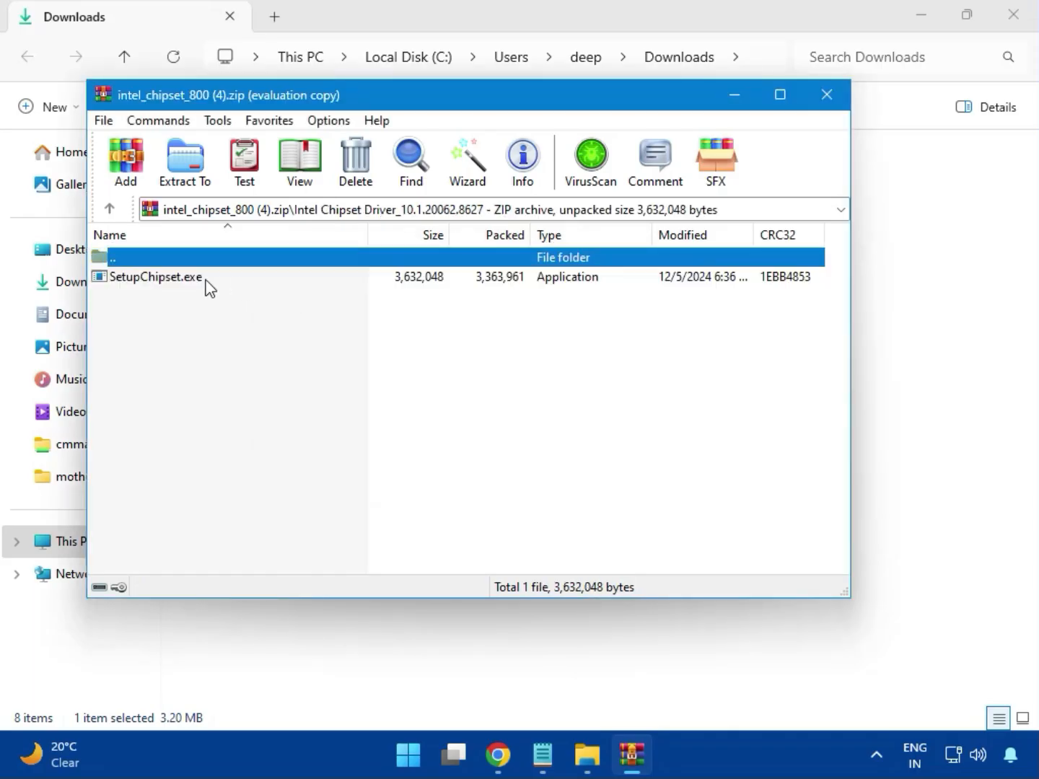
double_click(166, 280)
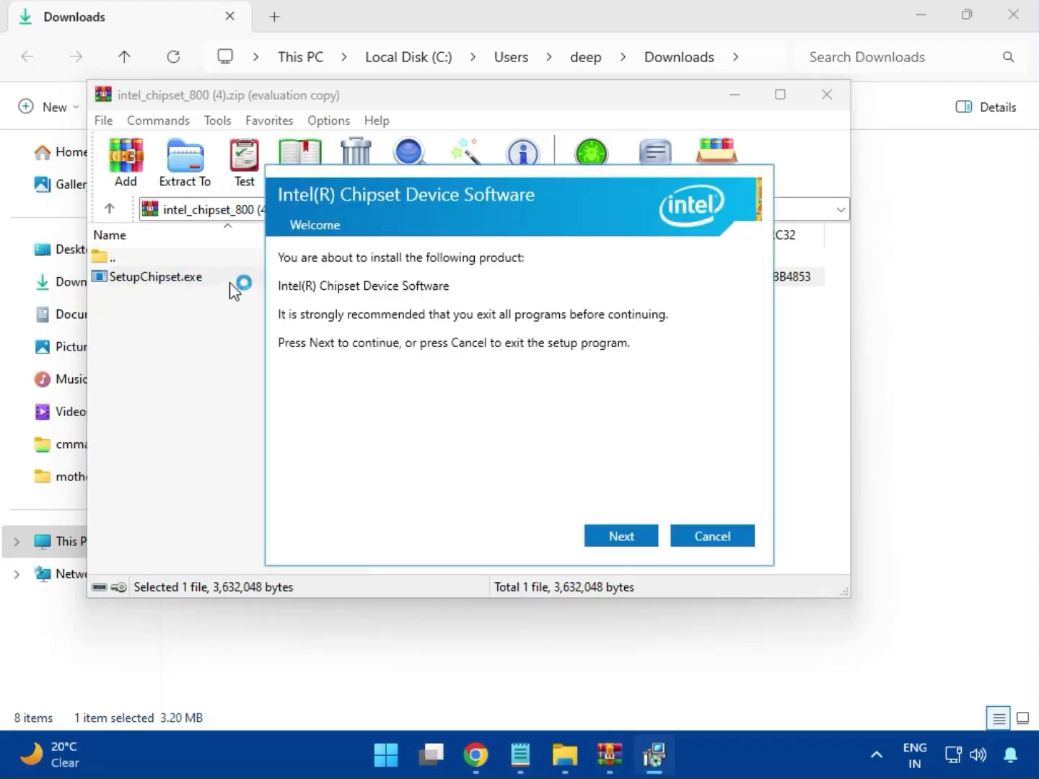
- Try to install the Intel Chipset Device Software by accepting its license agreement, then exit the installer and close the archive
click(622, 536)
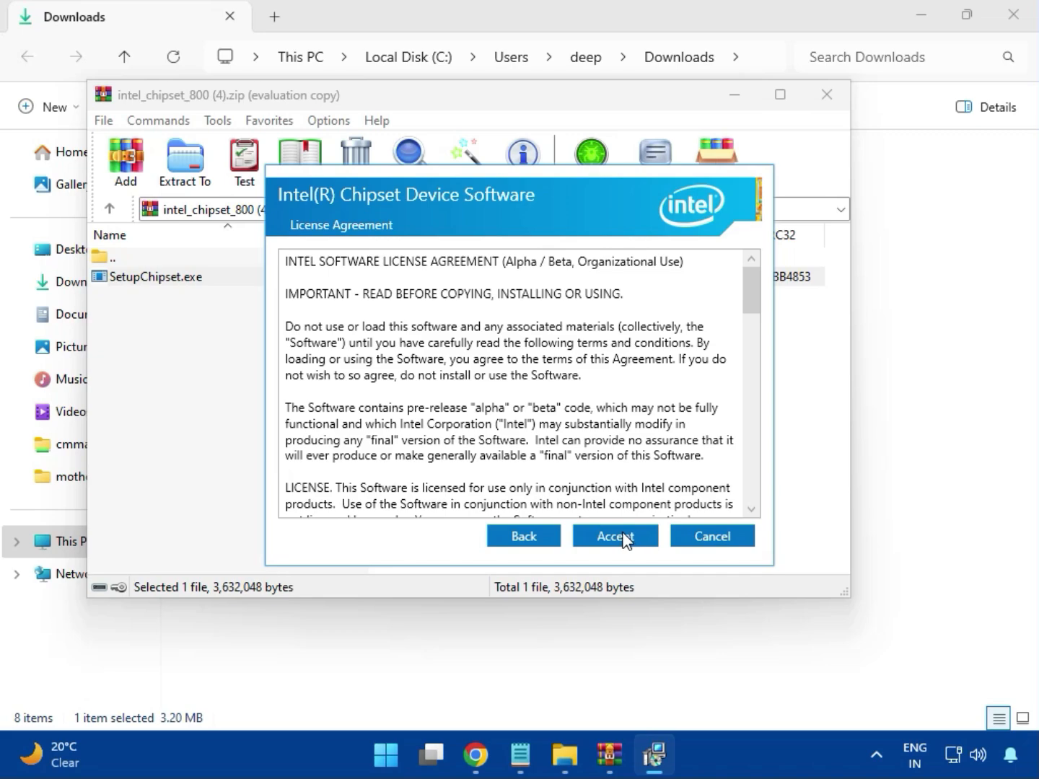
click(623, 535)
click(621, 535)
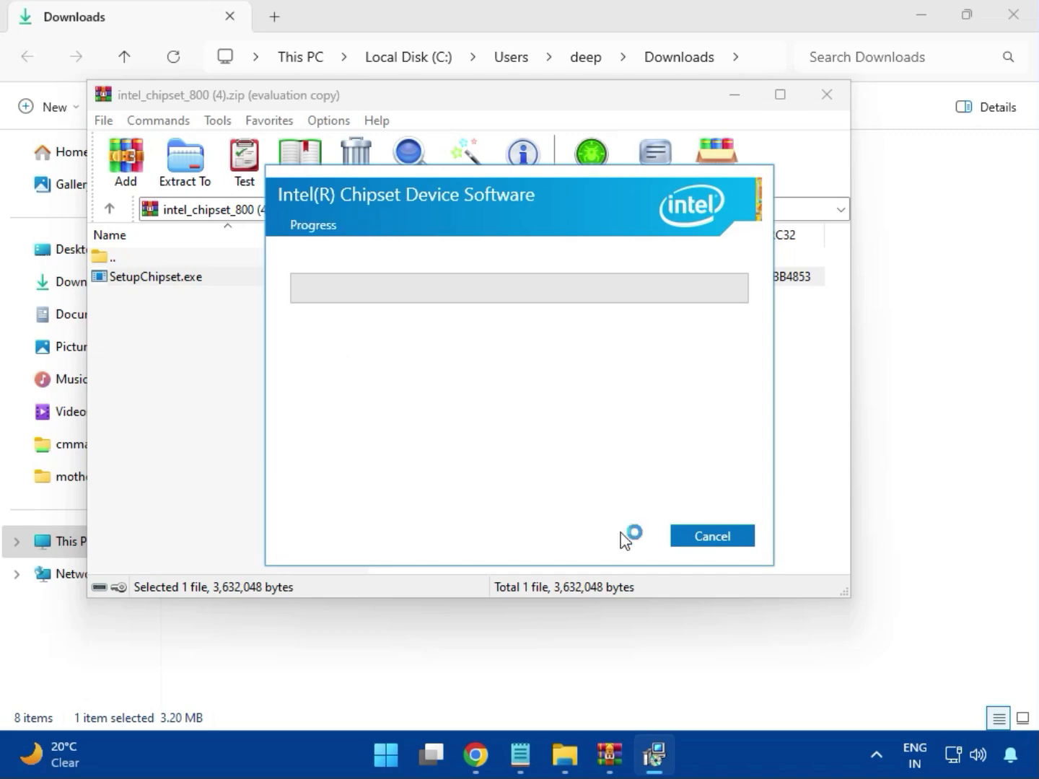
click(457, 549)
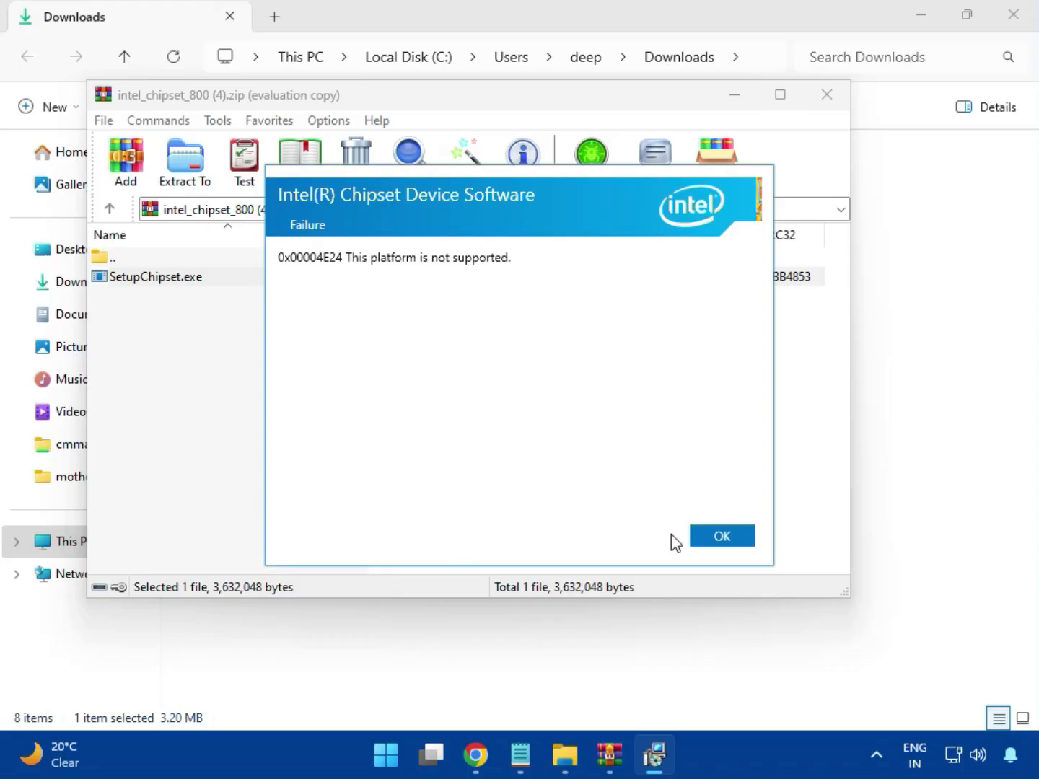
click(713, 541)
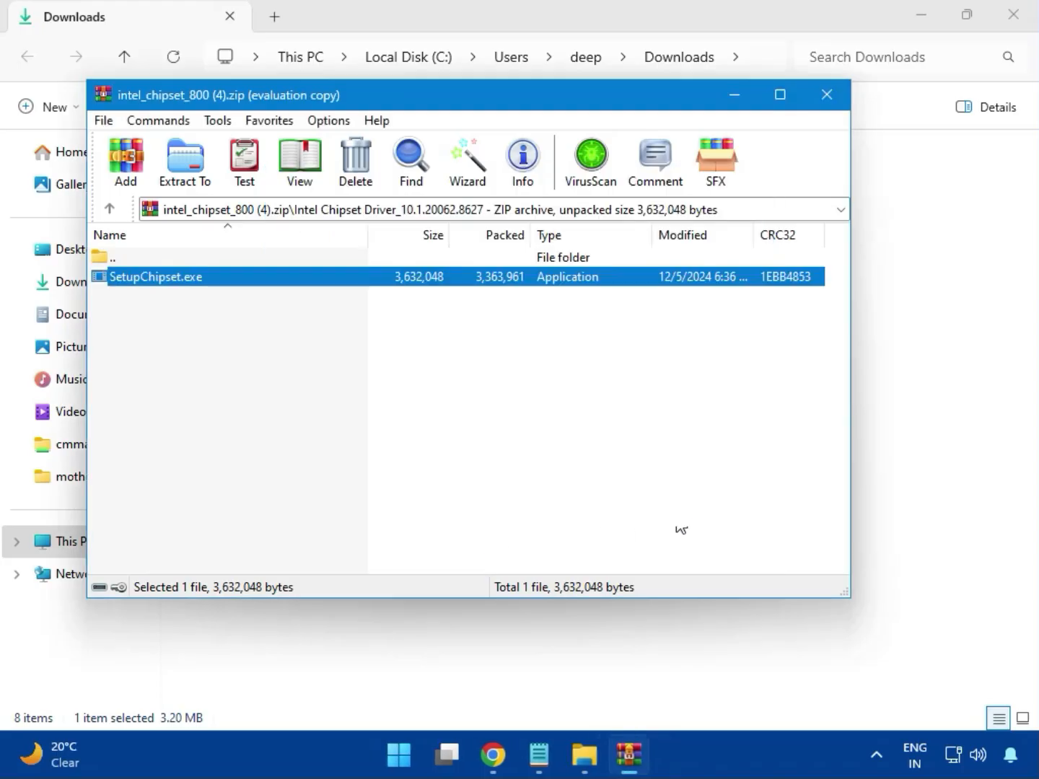
click(826, 101)
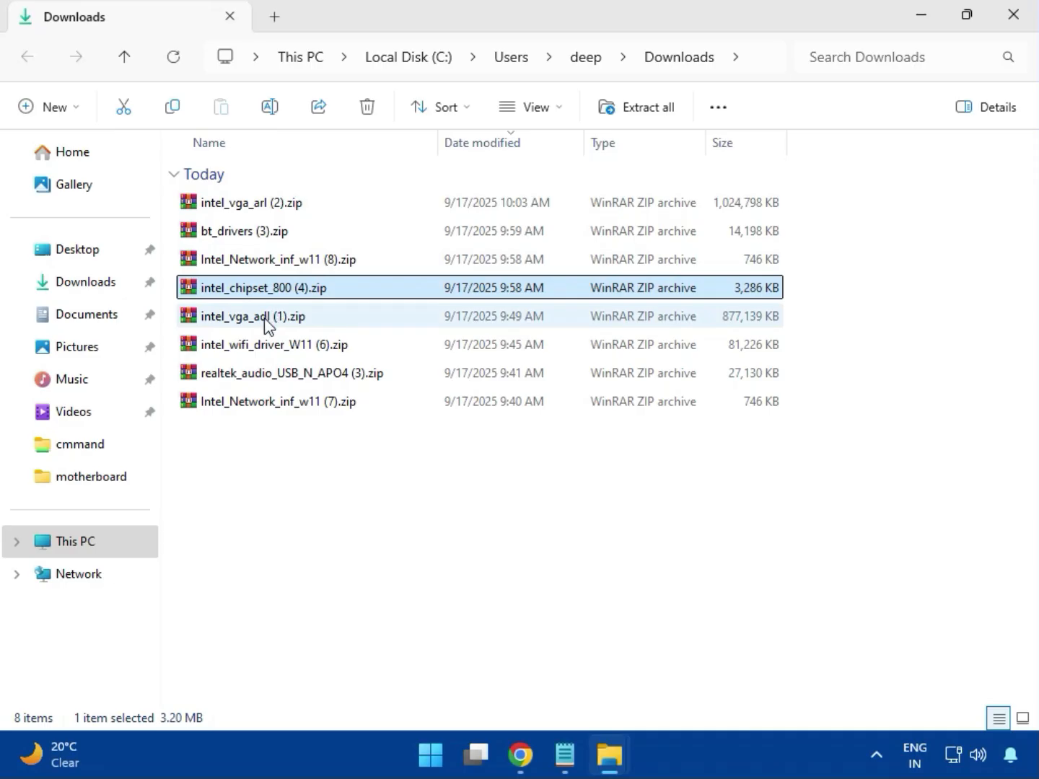
- View the contents of the intel_vga_adl (1).zip archive and close it again
click(263, 321)
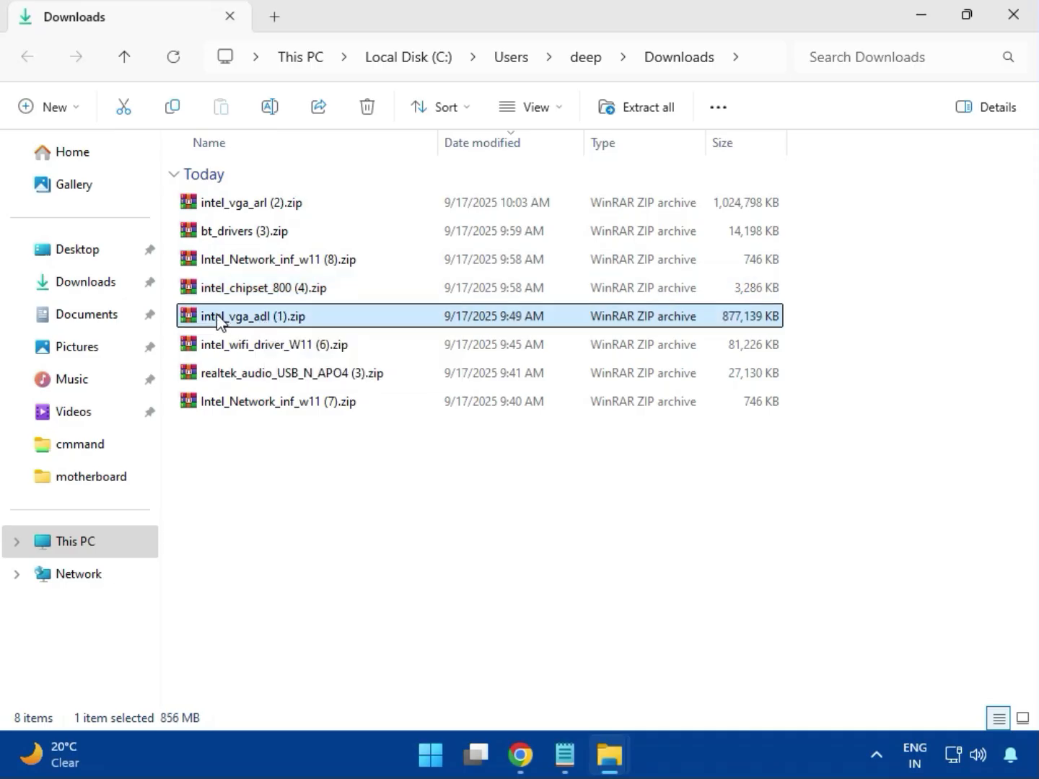
double_click(254, 317)
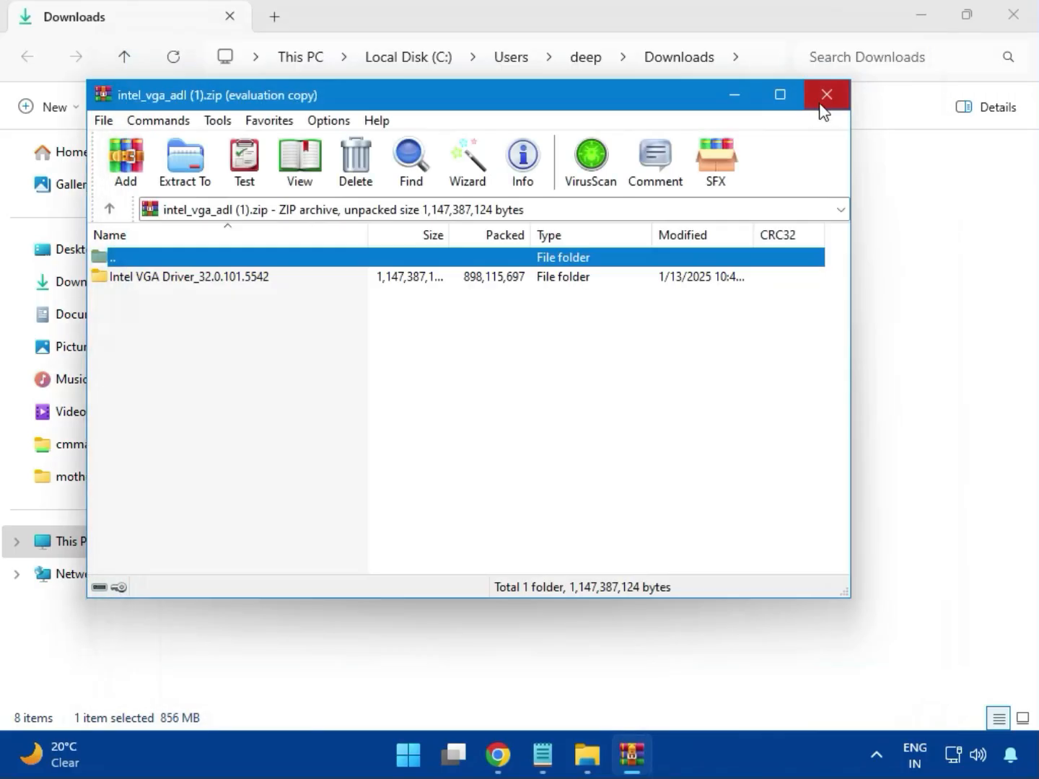
click(824, 93)
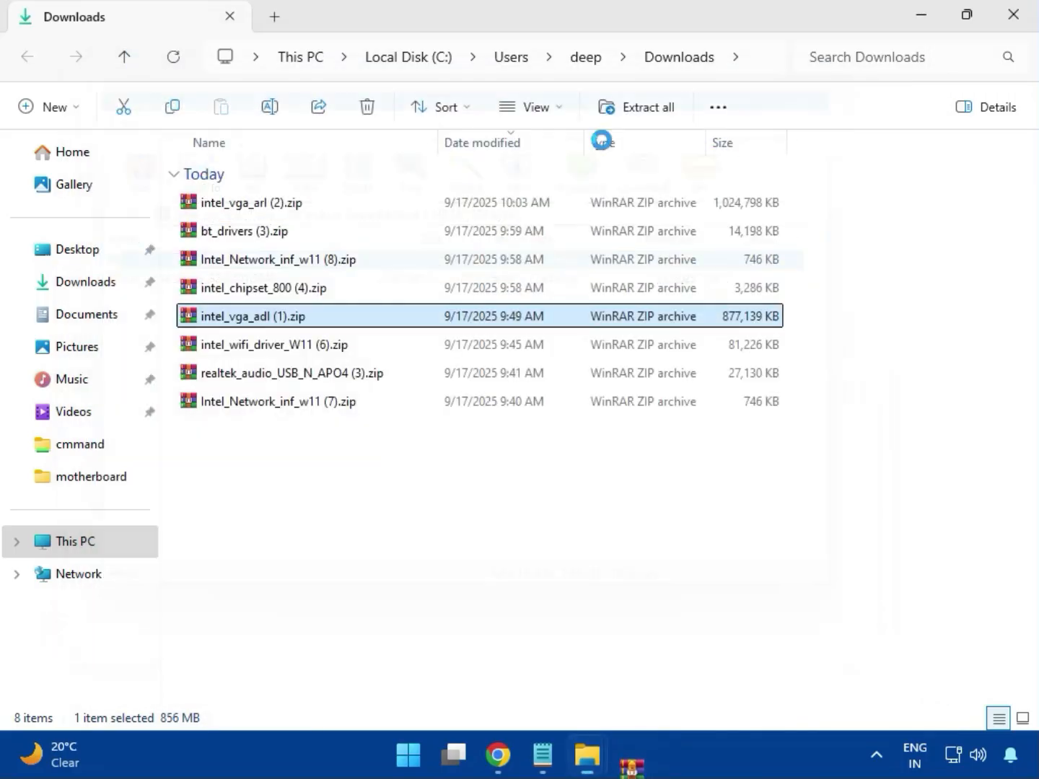
- Open intel_wifi_driver_W11 (6).zip, dismiss the WinRAR licence reminder and go to the UWD\Win64 folder inside Intel WIFI Driver_23.40.0.4
click(266, 347)
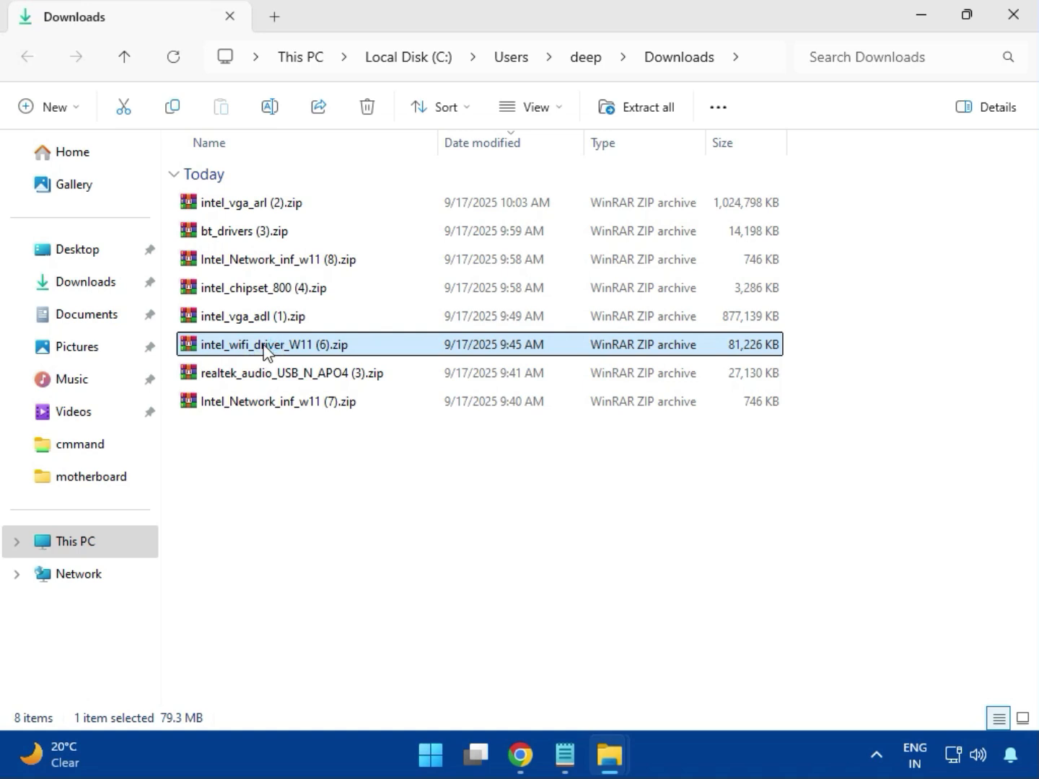
double_click(264, 348)
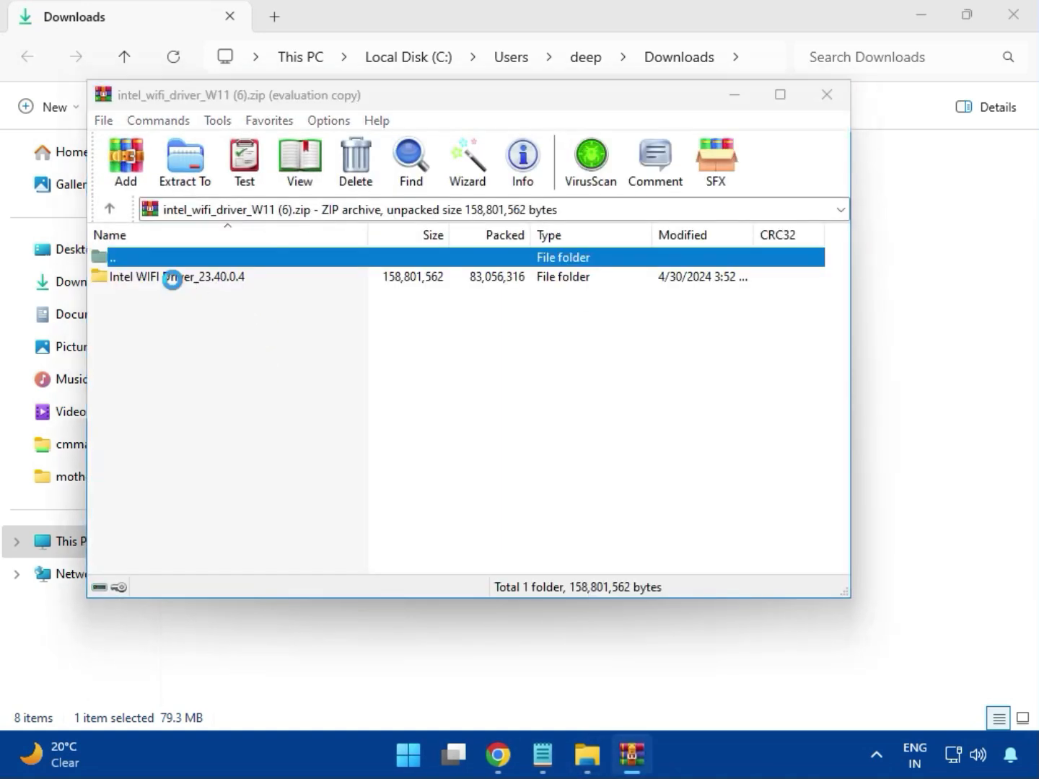
click(624, 266)
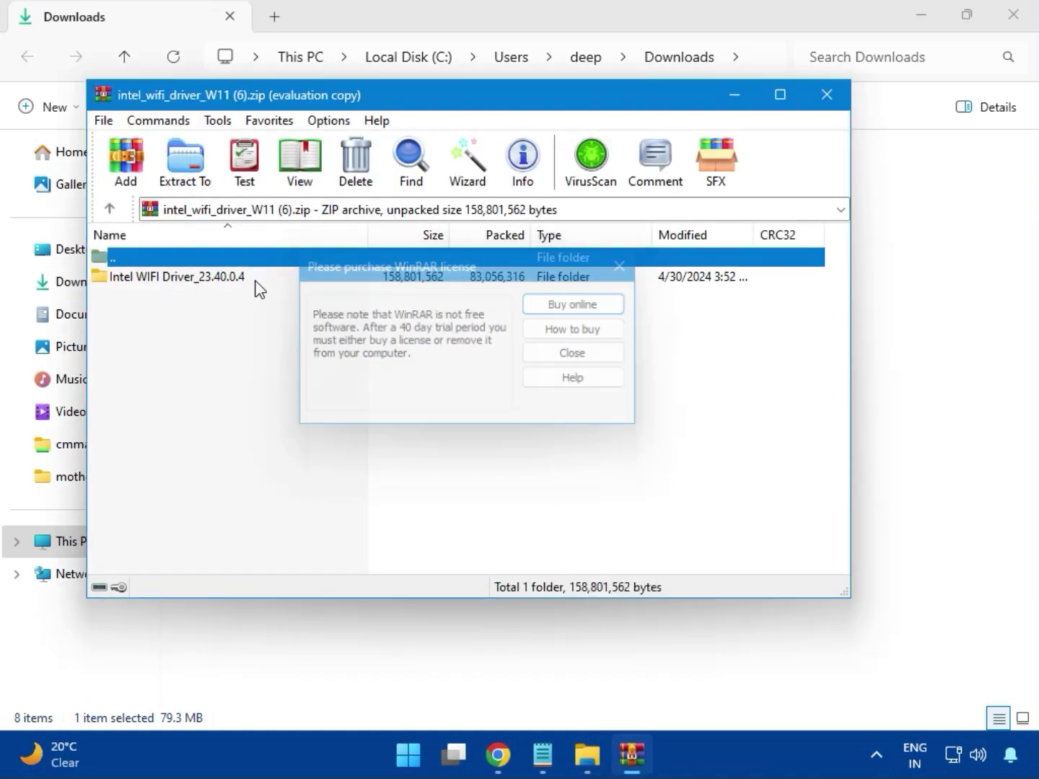
double_click(169, 281)
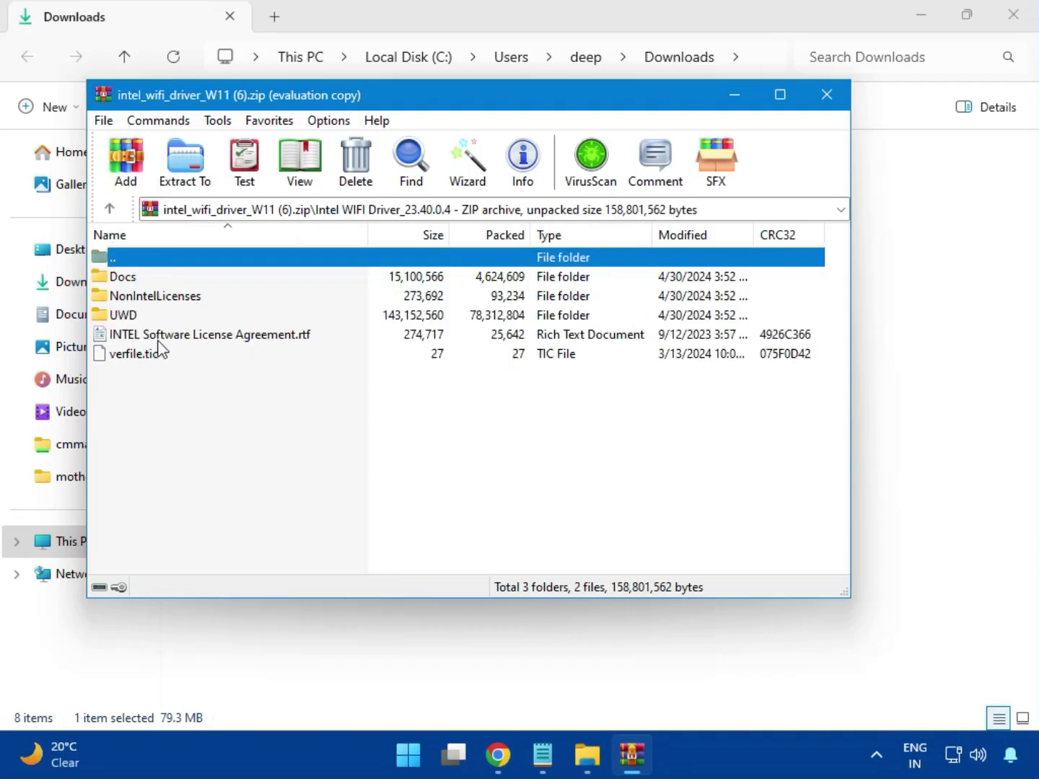
click(138, 315)
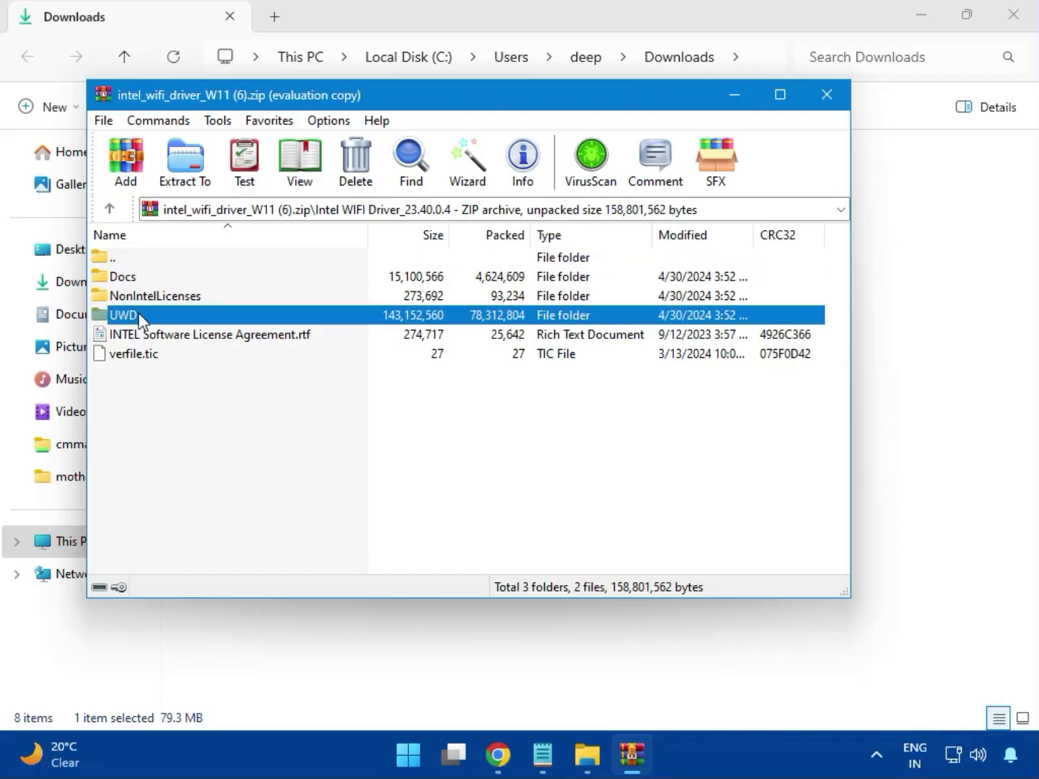
double_click(140, 314)
double_click(139, 281)
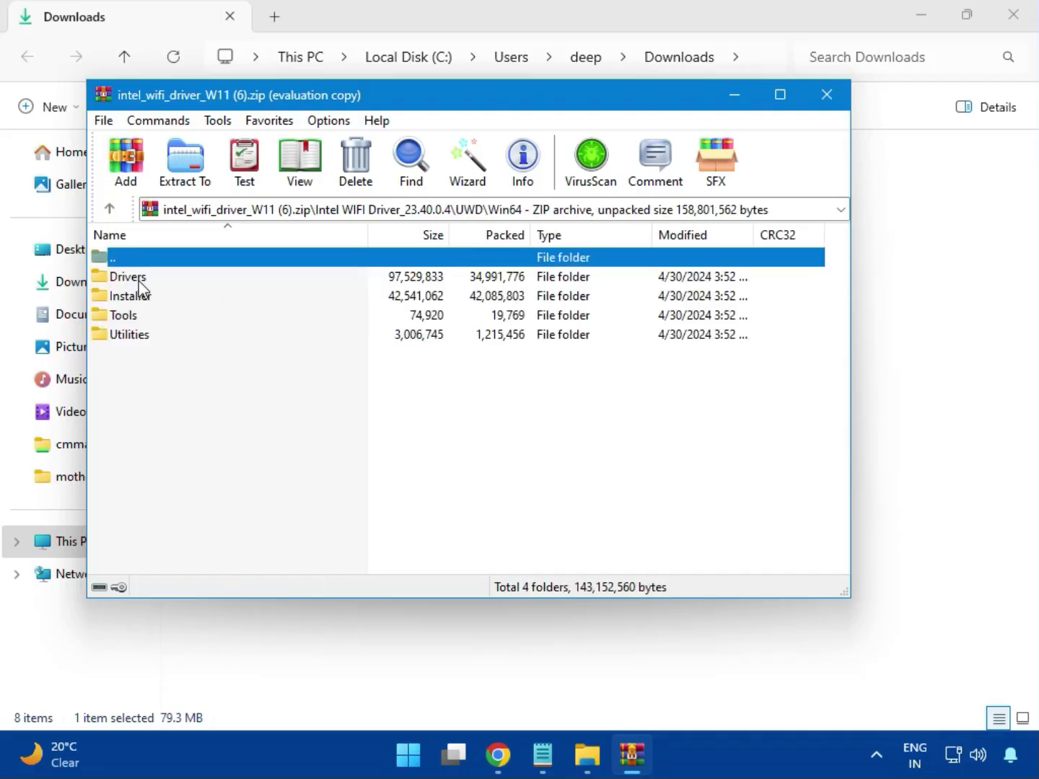
- View the files in the archive's Drivers folder and return to the Win64 folder
double_click(140, 279)
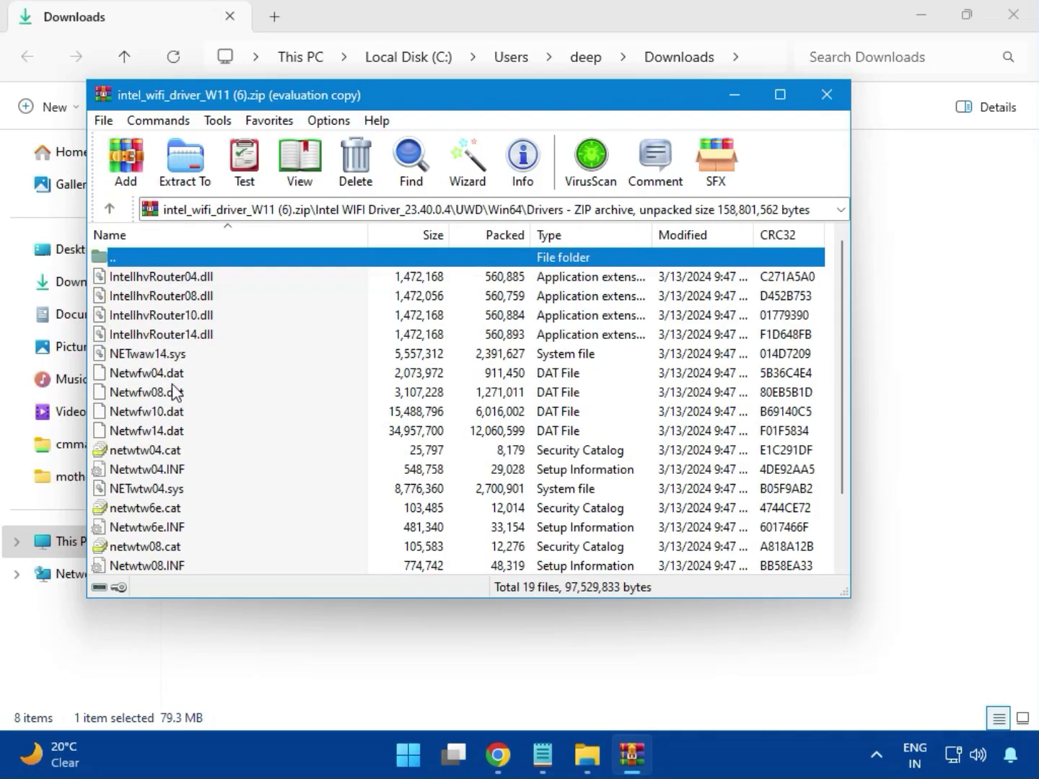
scroll(192, 431, down, 2)
scroll(187, 477, up, 2)
double_click(113, 257)
- Launch WirelessSetup.exe from the Installer folder of the Wi-Fi driver archive
click(131, 296)
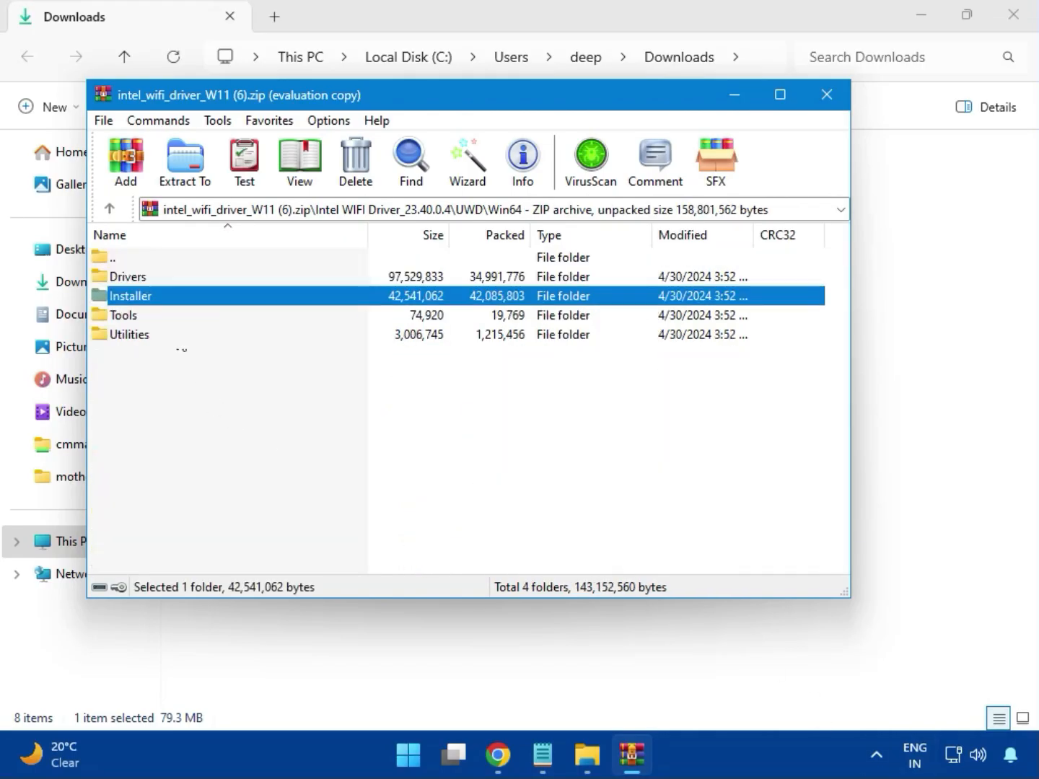
double_click(139, 297)
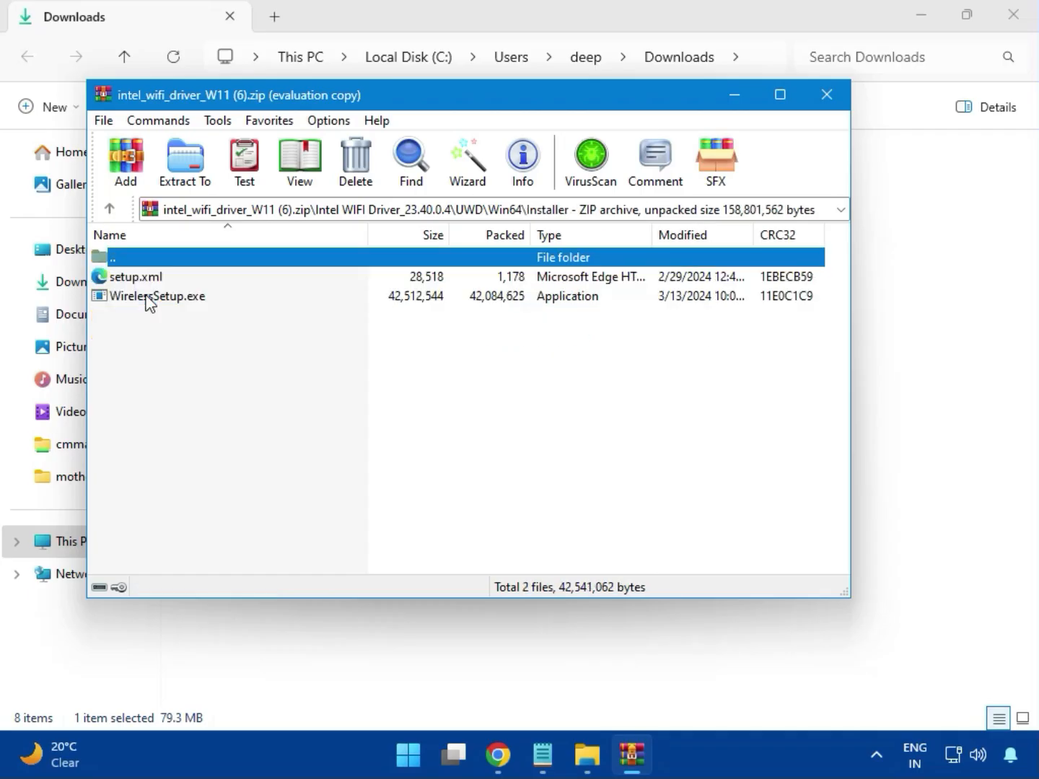
click(128, 299)
double_click(163, 301)
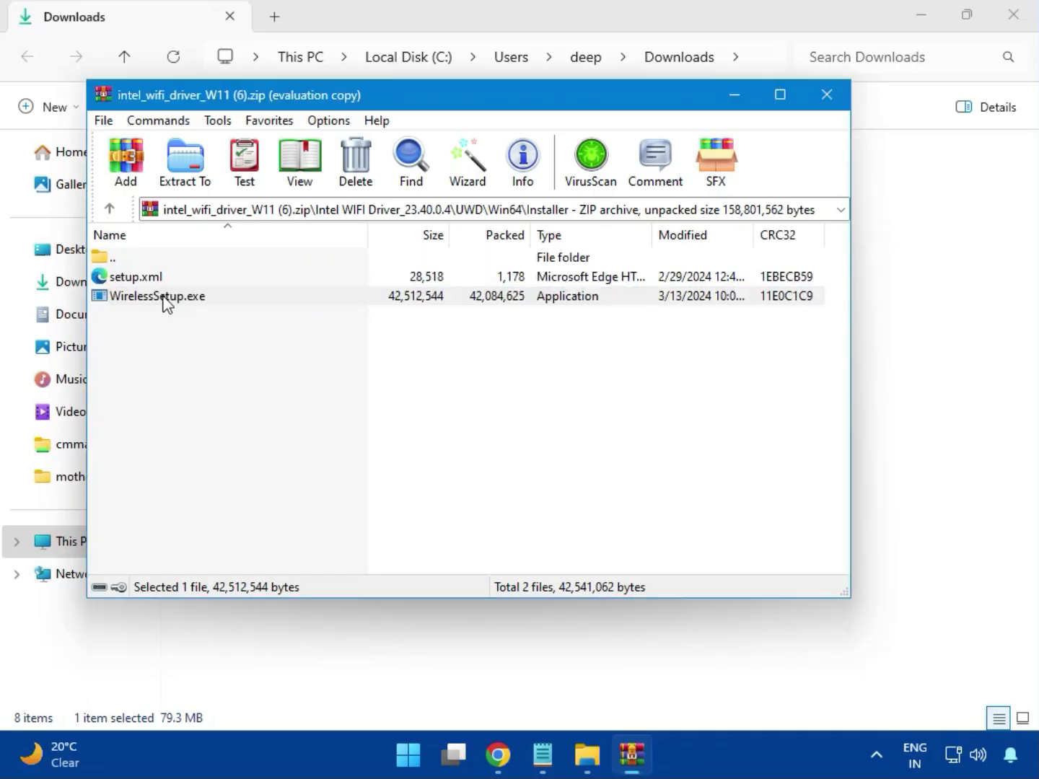
double_click(163, 296)
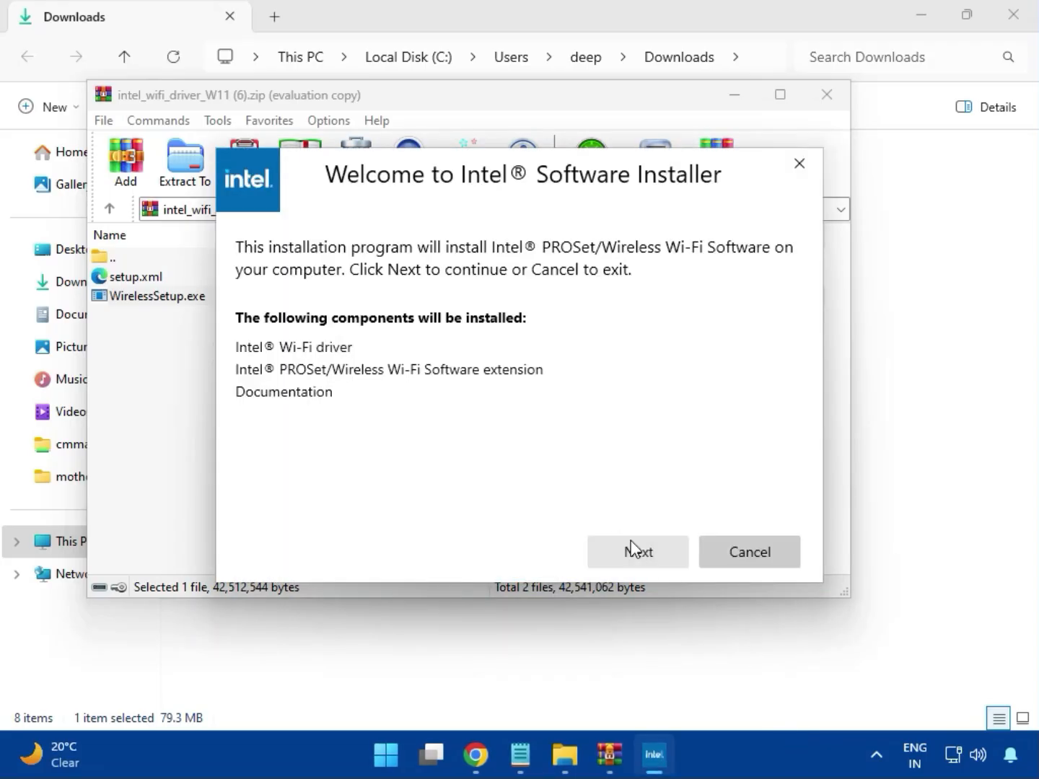
- Install the Intel PROSet/Wireless Wi-Fi Software, agreeing to the license terms and allowing changes, then finish the installer and close the archive
click(633, 549)
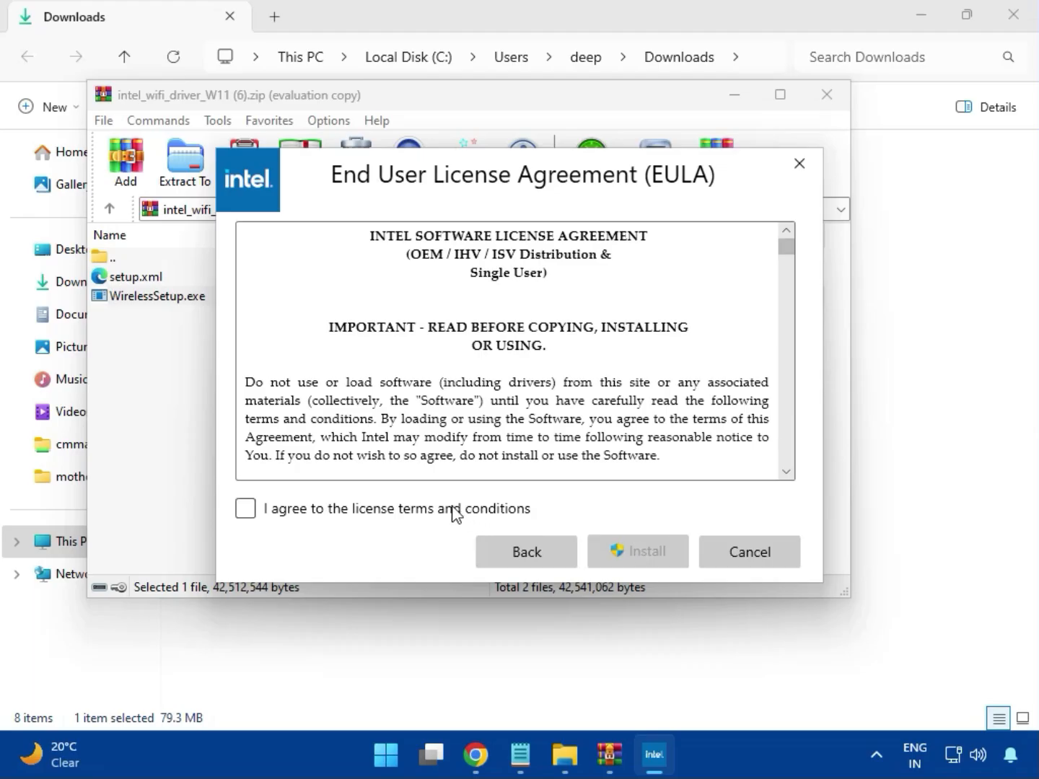
click(455, 511)
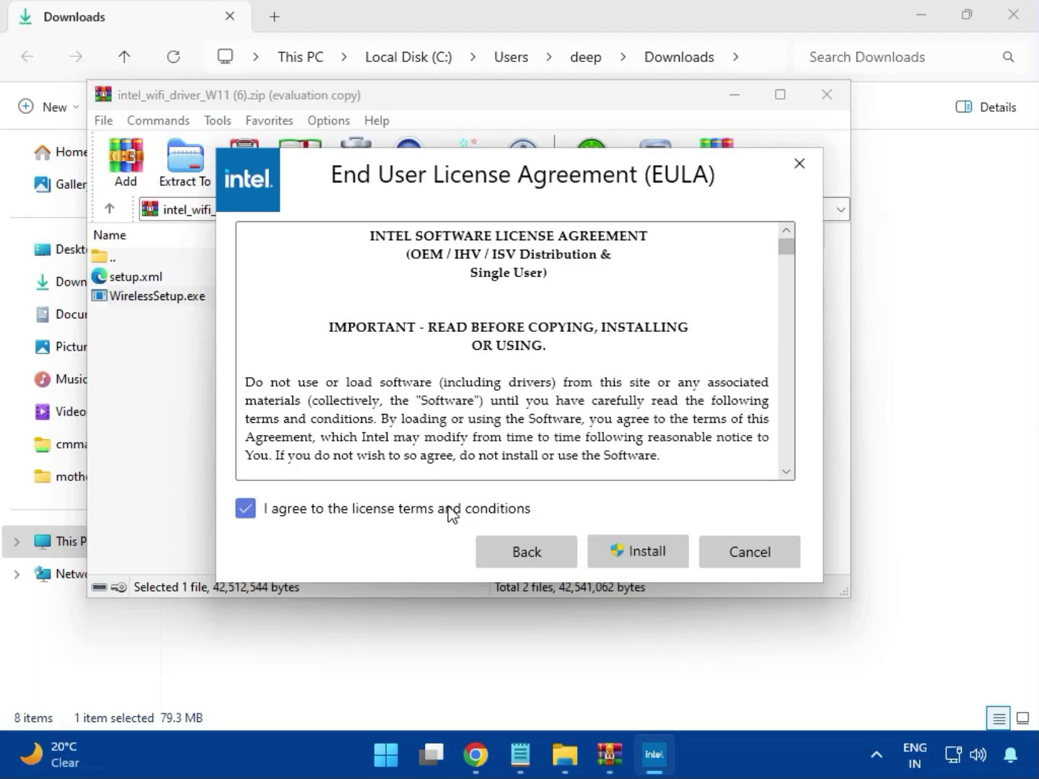
click(648, 559)
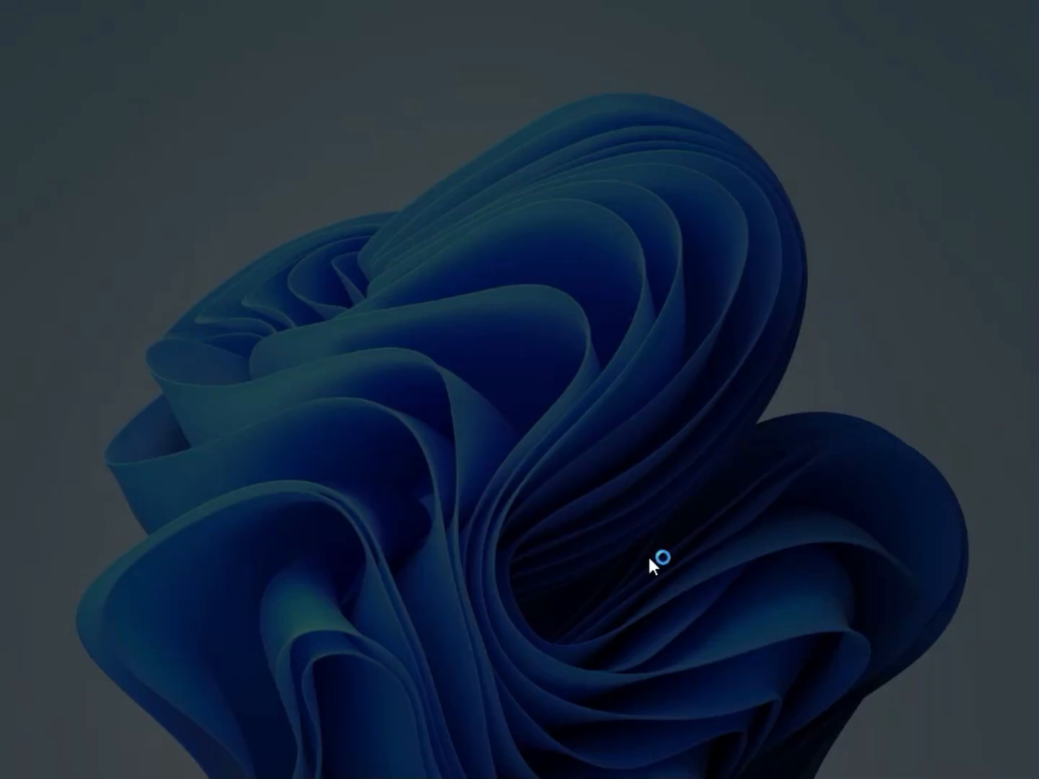
click(471, 560)
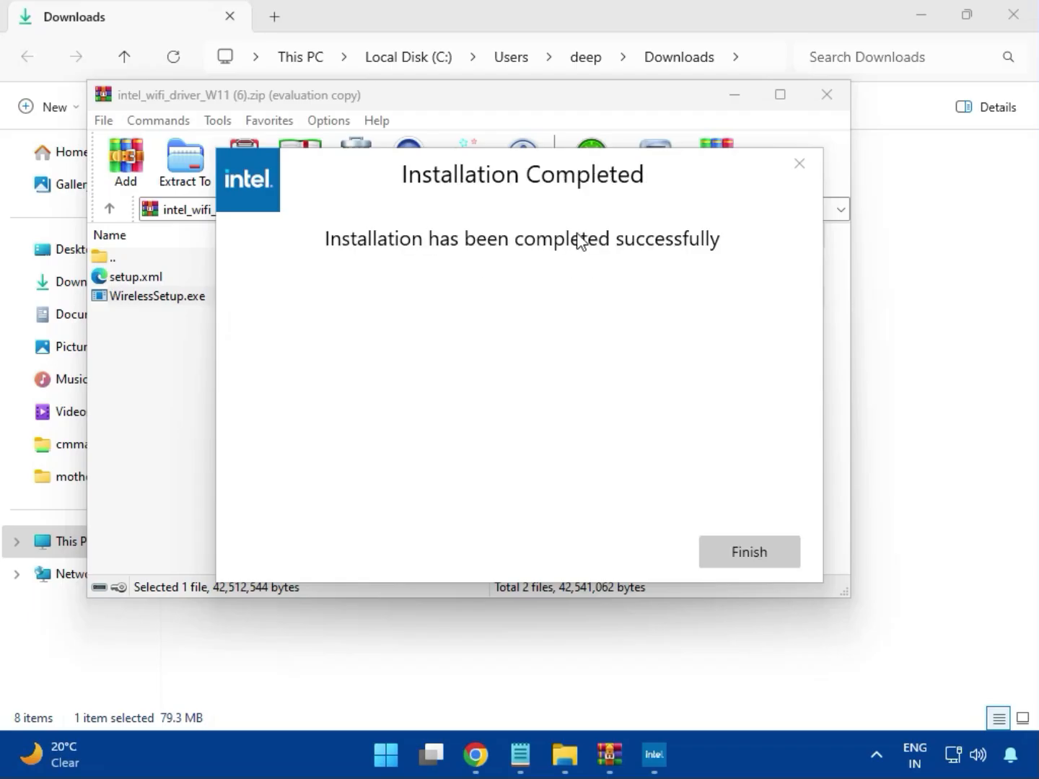
click(747, 551)
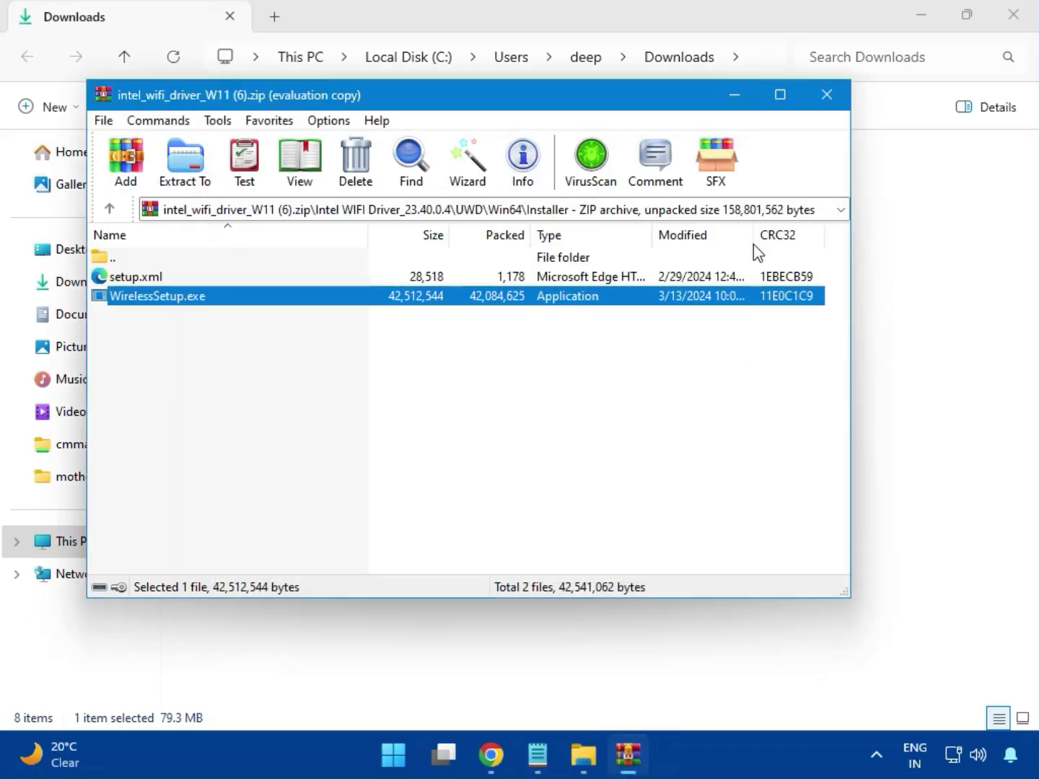
click(827, 94)
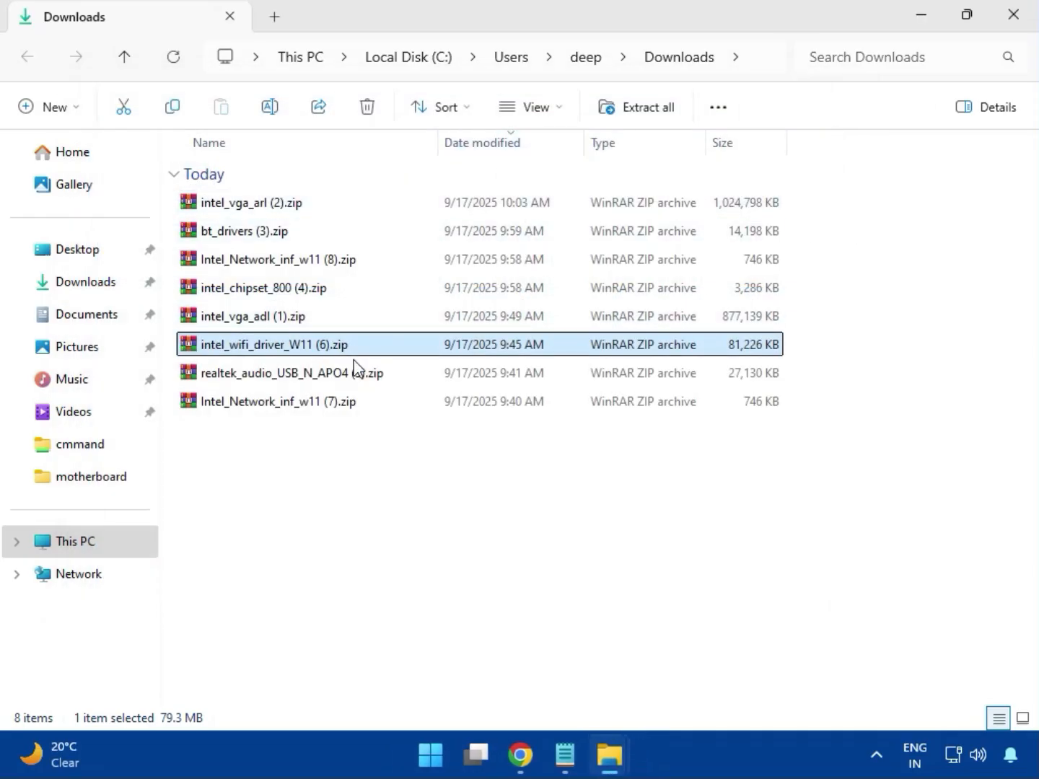
- Open realtek_audio_USB_N_APO4 (3).zip and run MSI_Launcher.exe twice from the Realtek USB Universal Driver folder, allowing changes each time
double_click(313, 382)
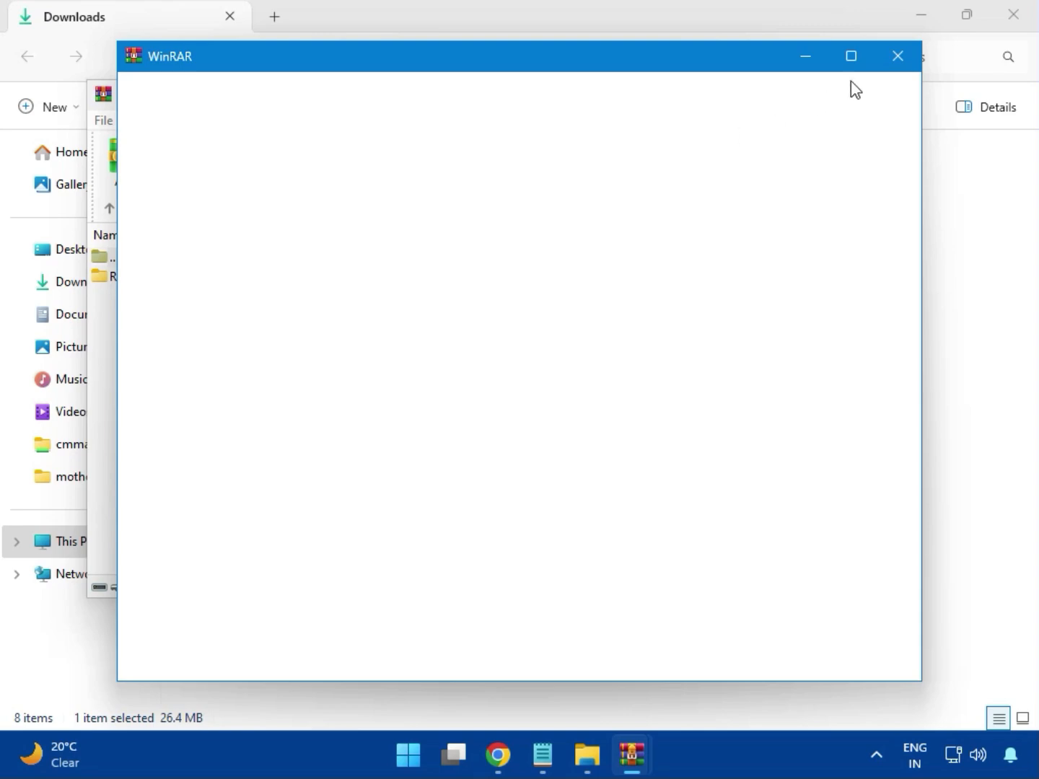
double_click(231, 280)
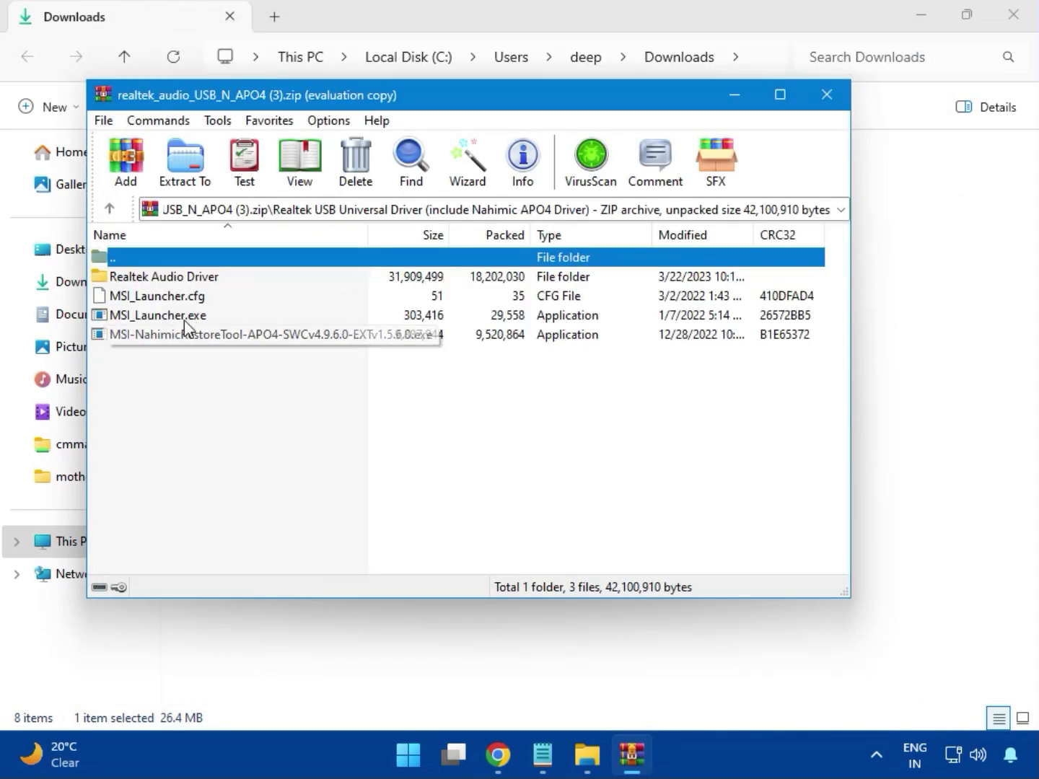
double_click(155, 317)
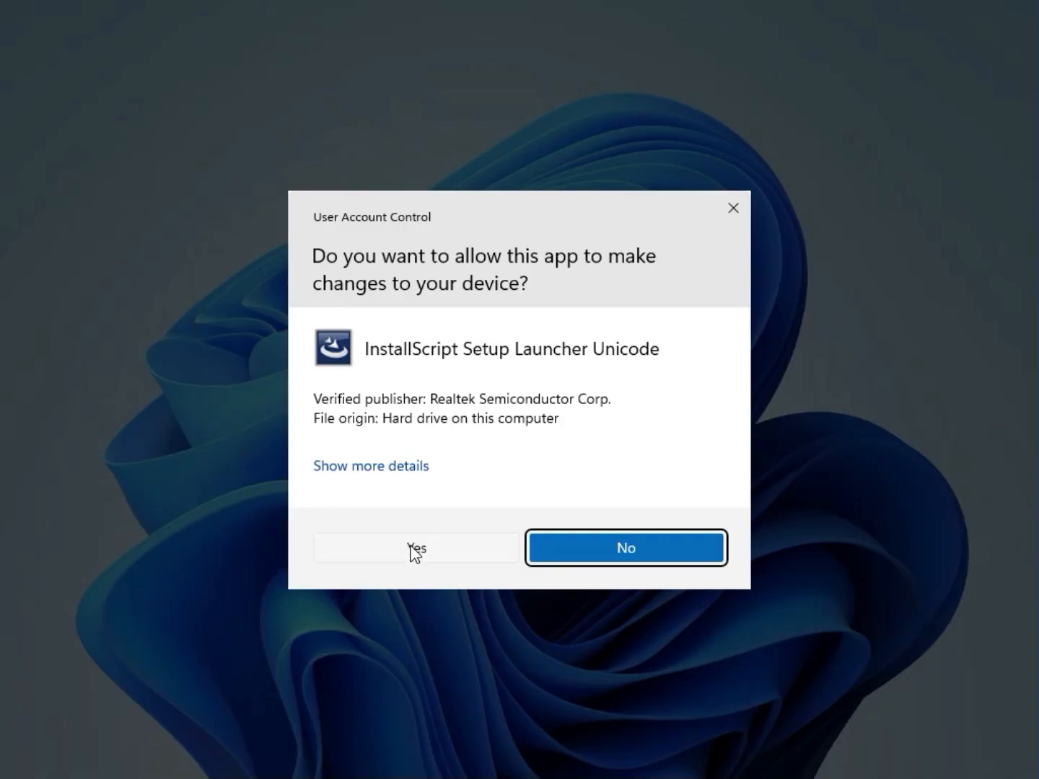
click(415, 551)
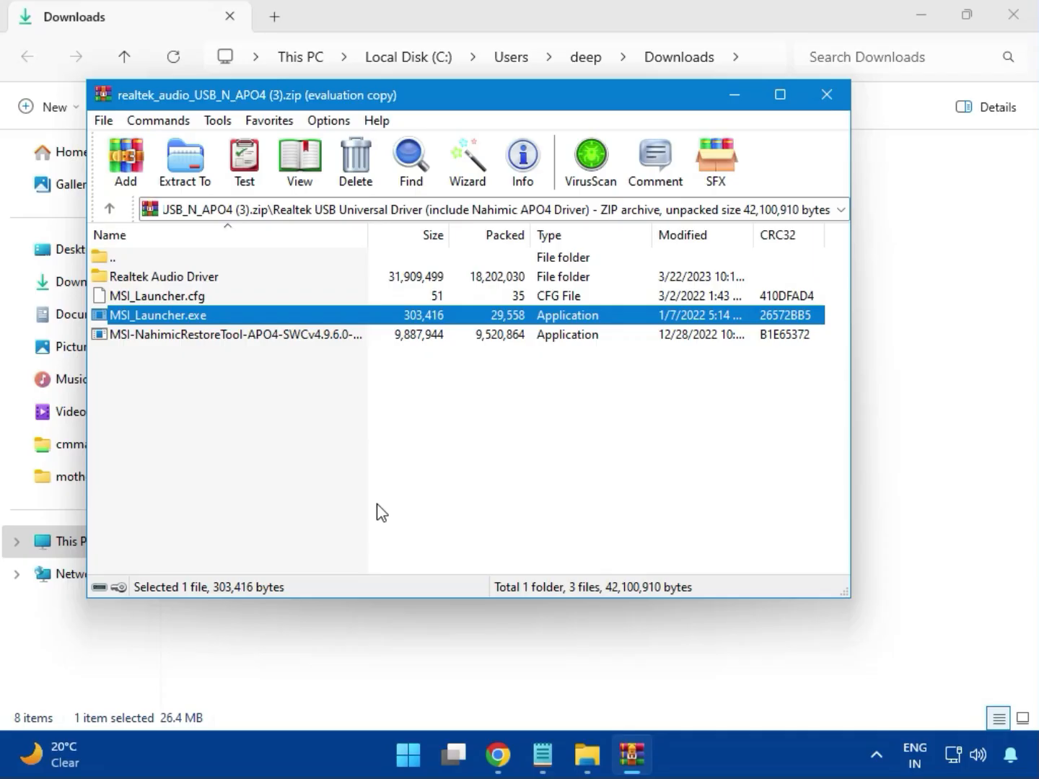
double_click(172, 314)
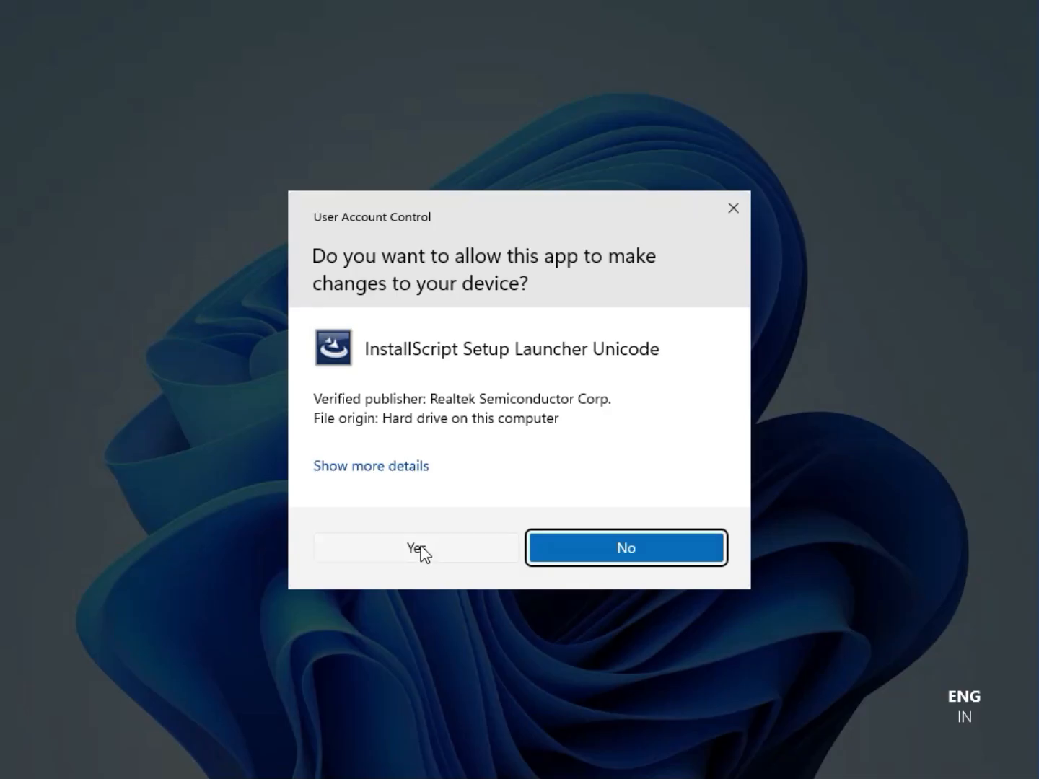
click(419, 550)
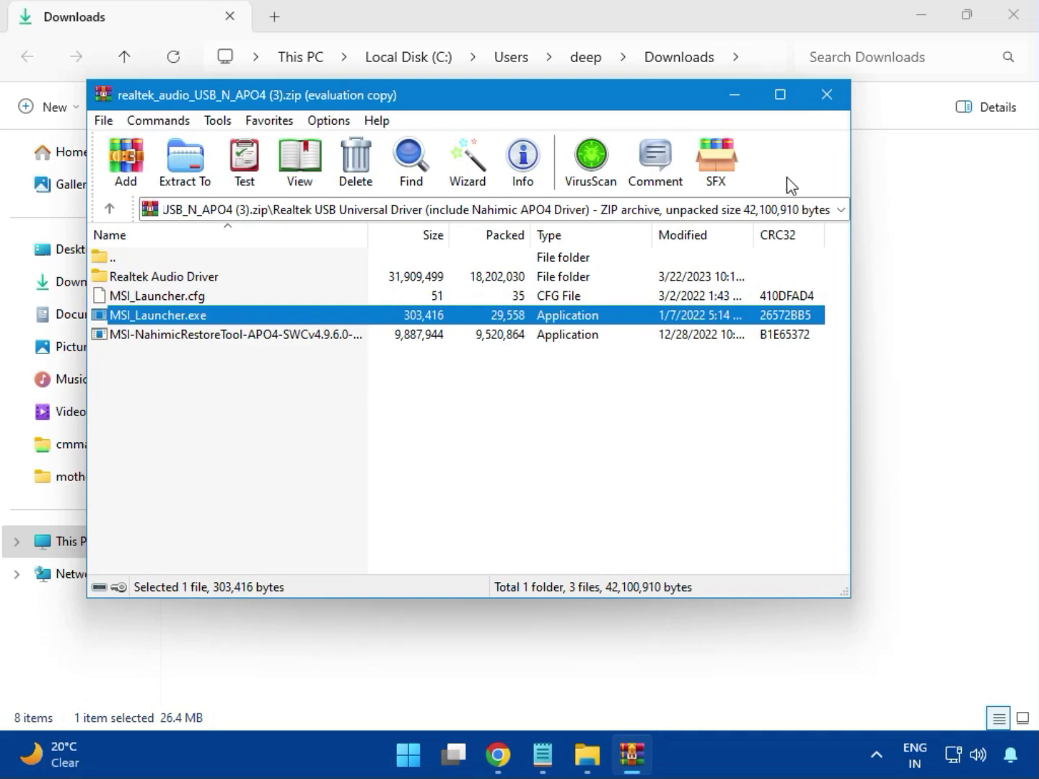
- Close the Realtek audio archive and the Downloads folder window
click(827, 94)
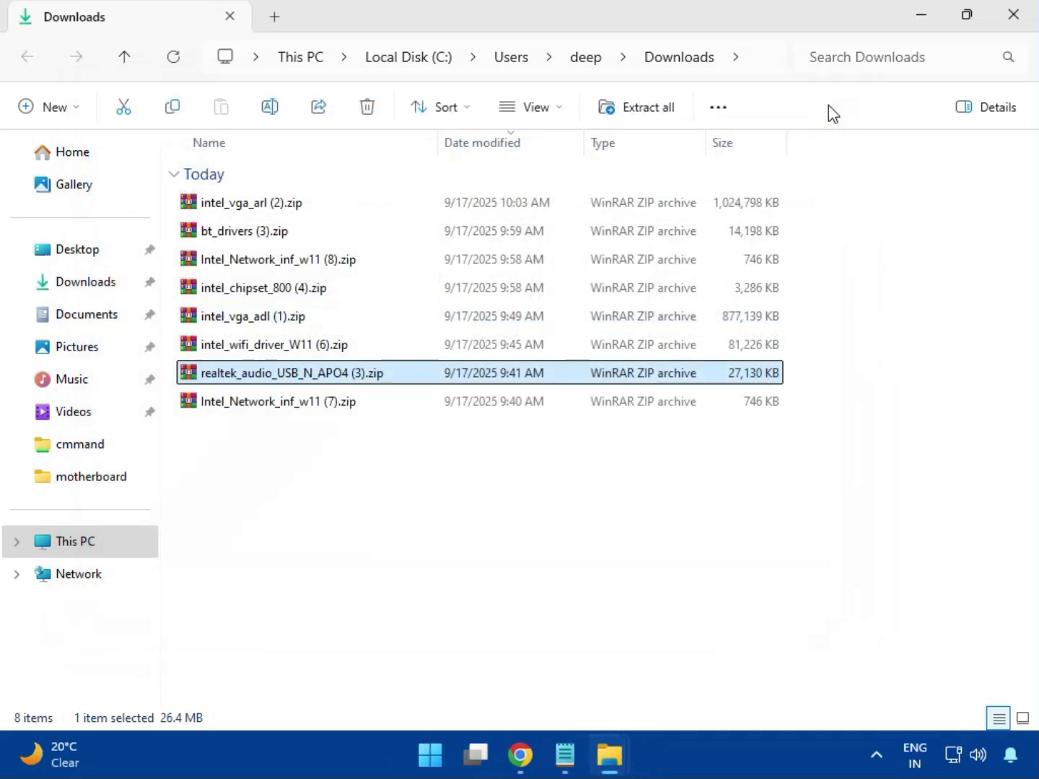
click(280, 406)
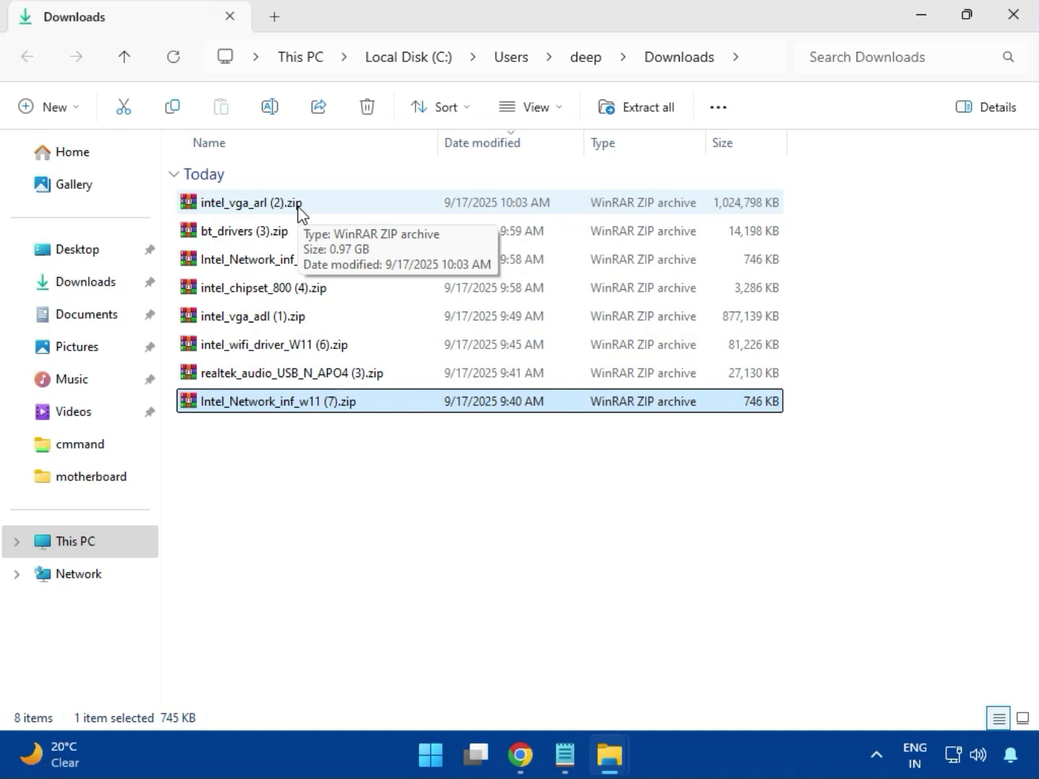
click(1014, 16)
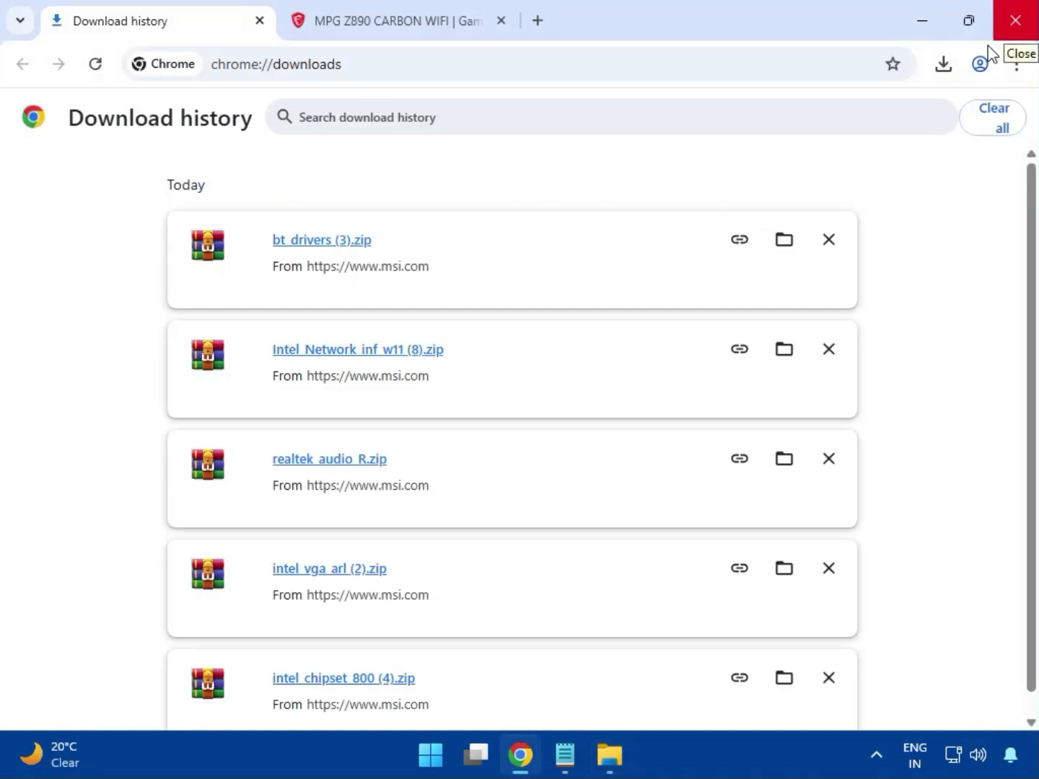